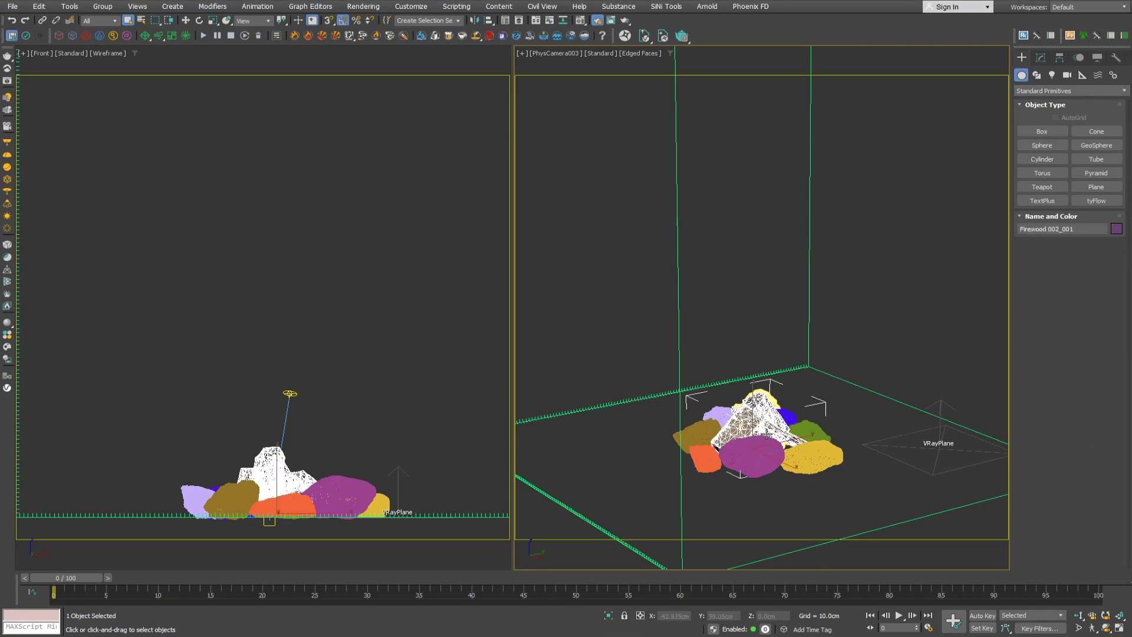
Scrub the timeline forward to frame 100 so the campfire flames and smoke appear
left_click_drag(56, 585, 1097, 588)
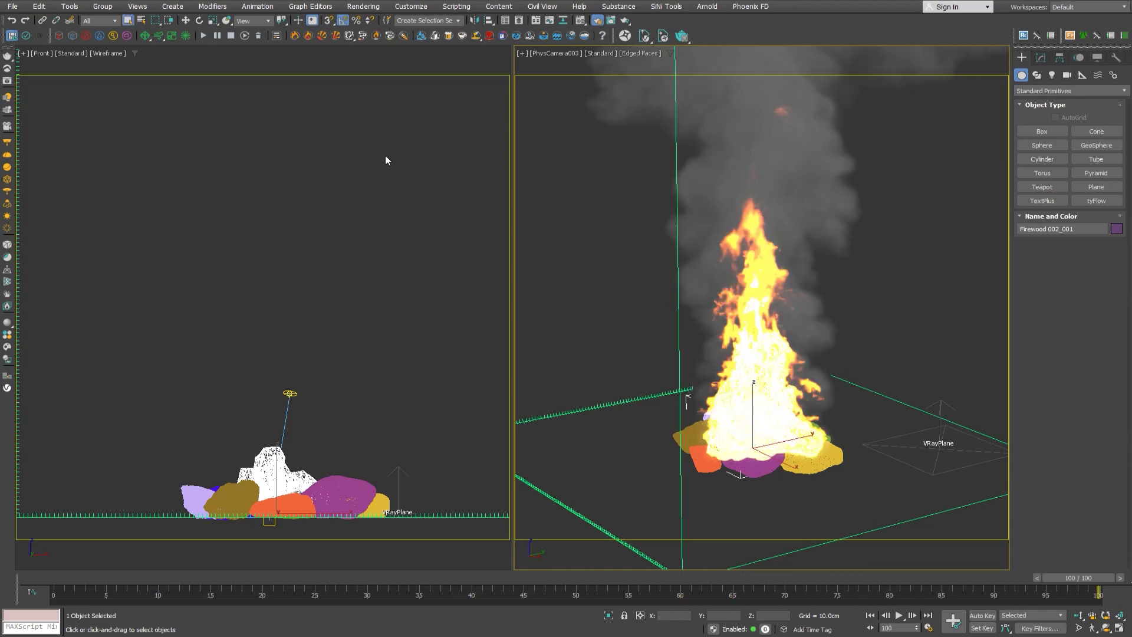
Place PHXTurbulence001 beside the wood pile, then select PhoenixFDFire001 in the Modify panel
left_click(160, 36)
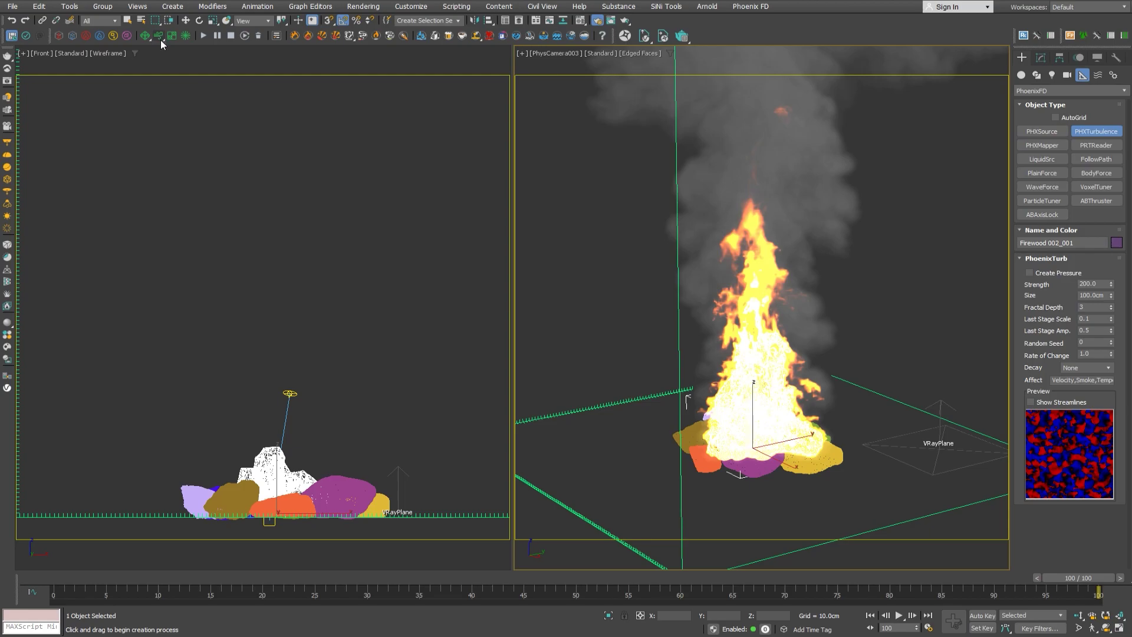
left_click_drag(549, 454, 578, 471)
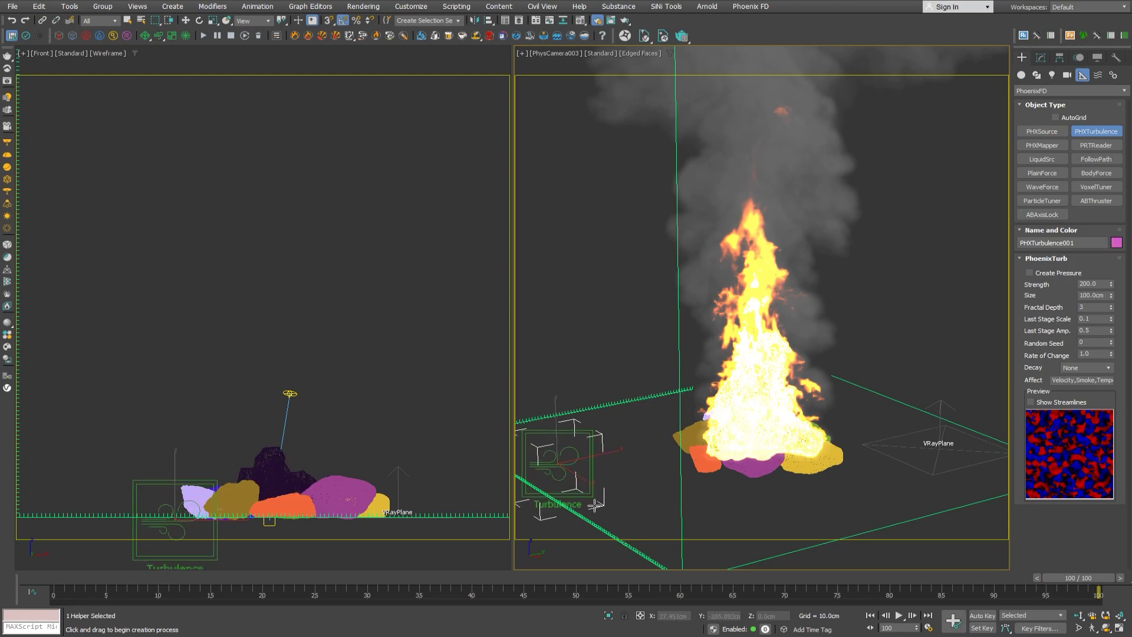
right_click(612, 530)
left_click(610, 531)
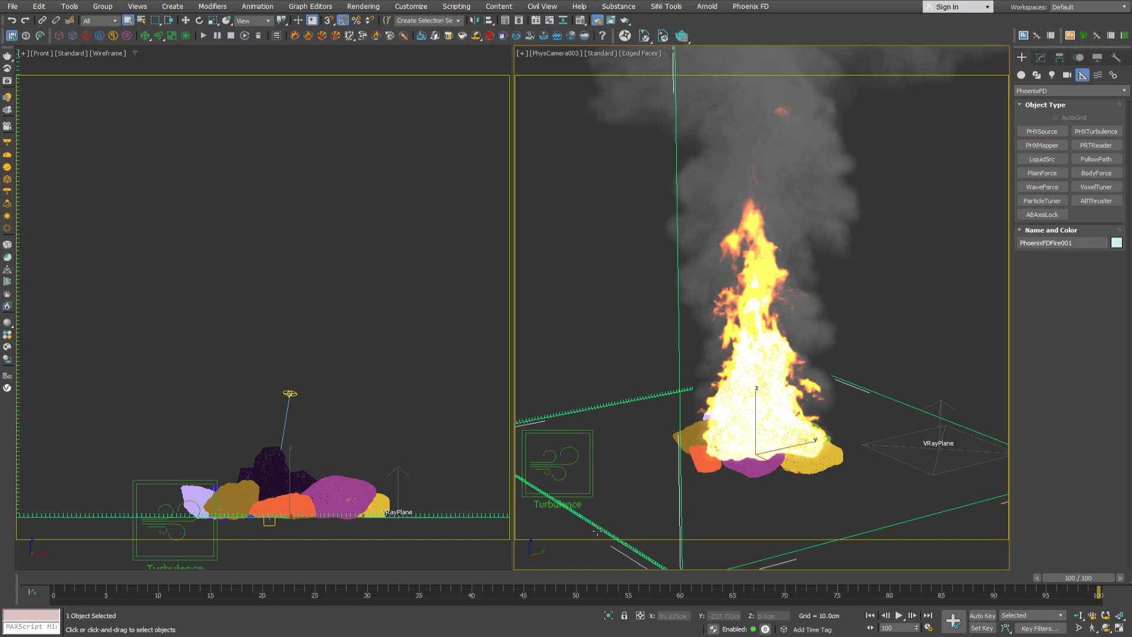
left_click(1042, 59)
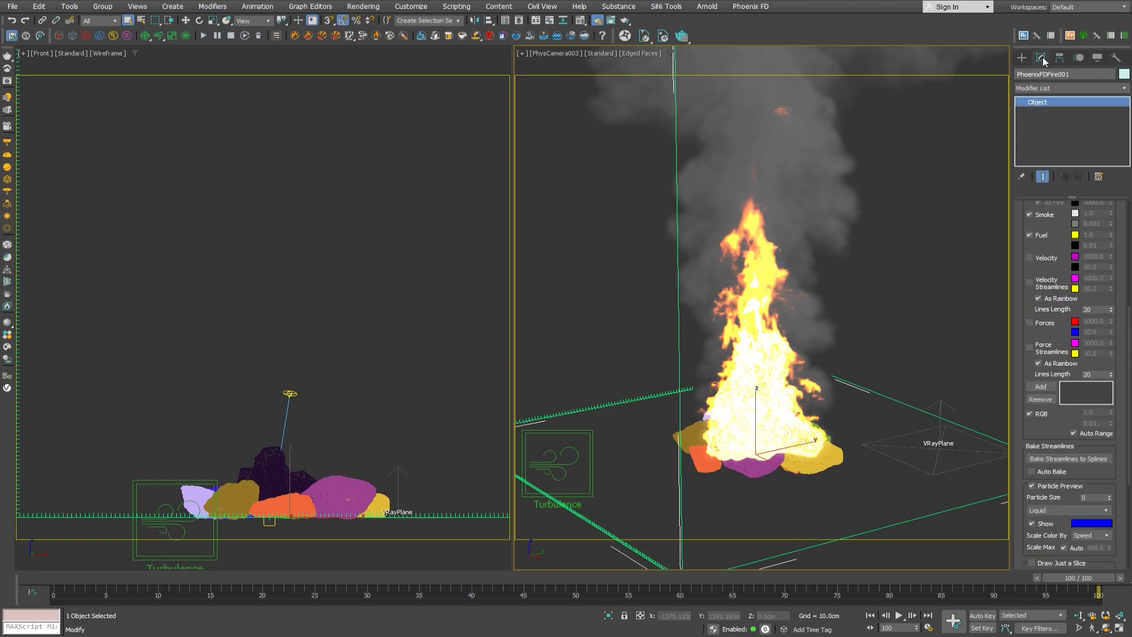
Set the fire preview's Detail Reduction to 4
left_click_drag(1010, 238, 1012, 414)
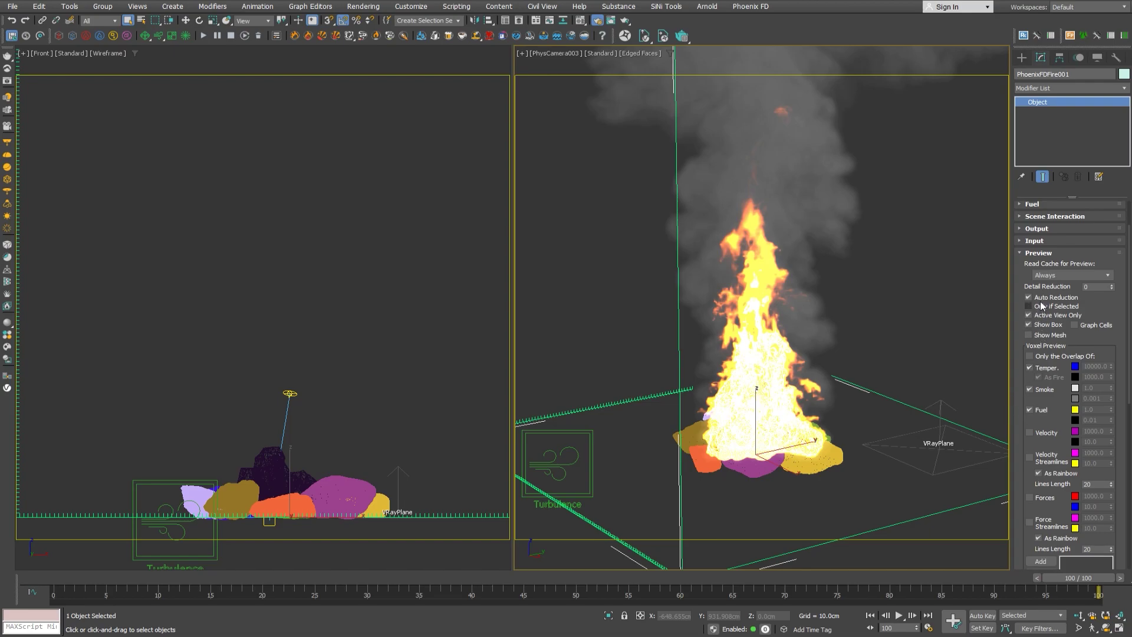
left_click(1095, 285)
key("Return")
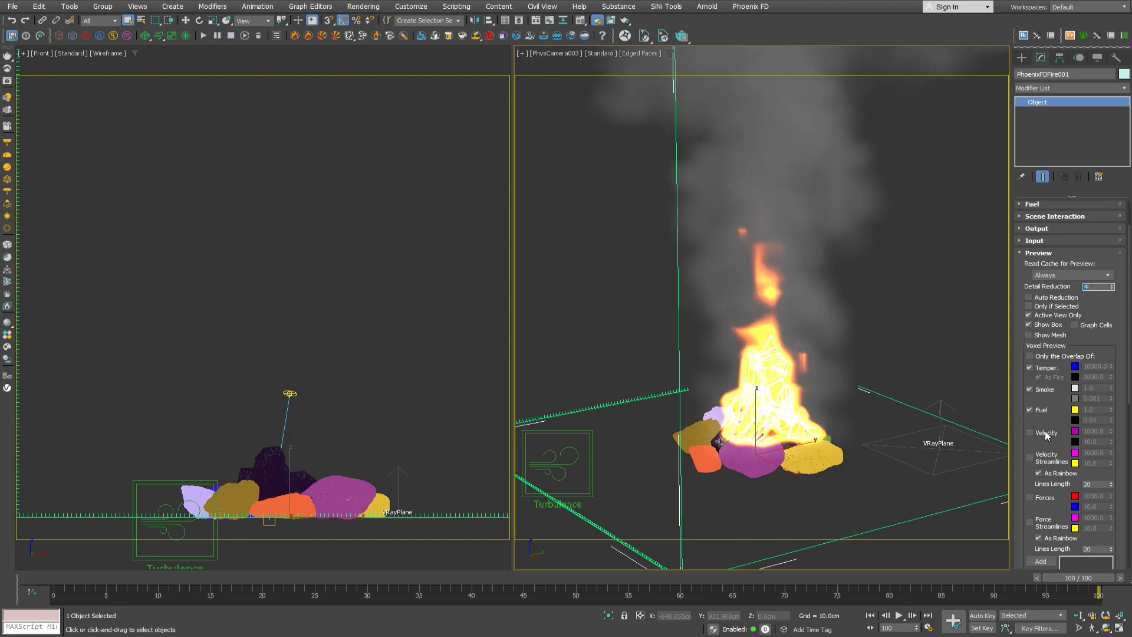
Enable Force Streamlines and add PHXTurbulence001 as the streamline force
left_click_drag(1031, 484, 1032, 235)
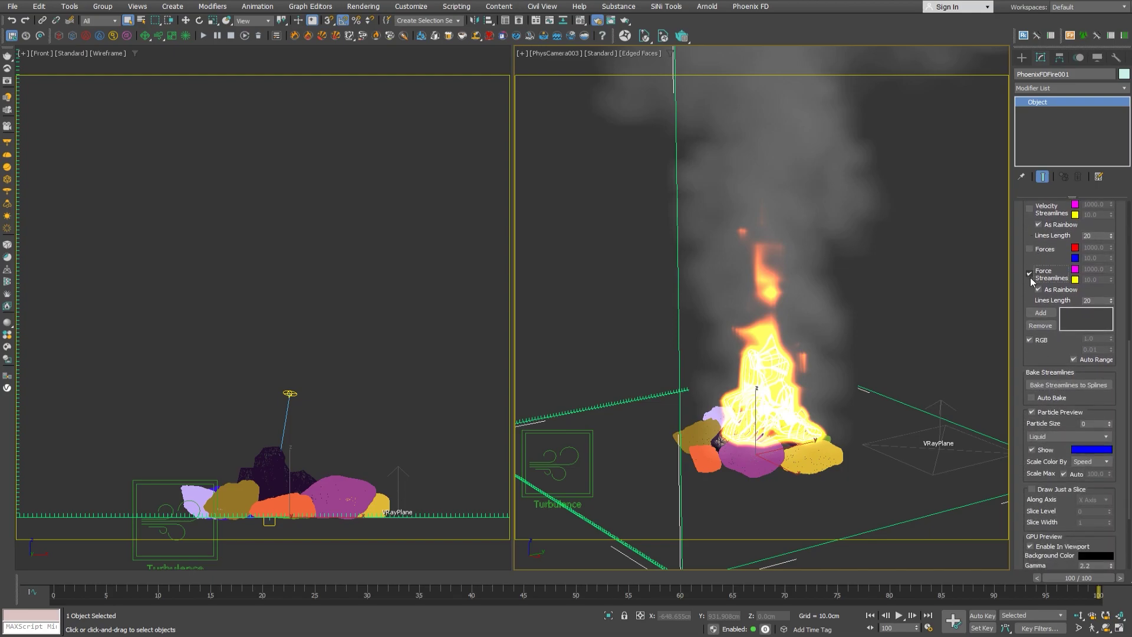
left_click(1039, 312)
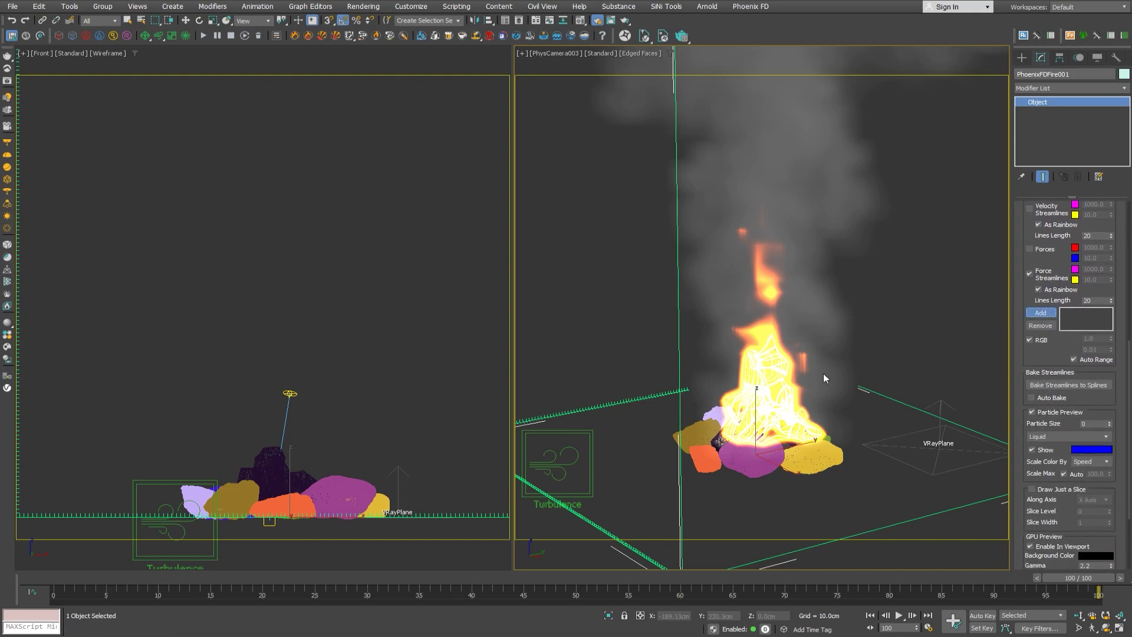
left_click(591, 454)
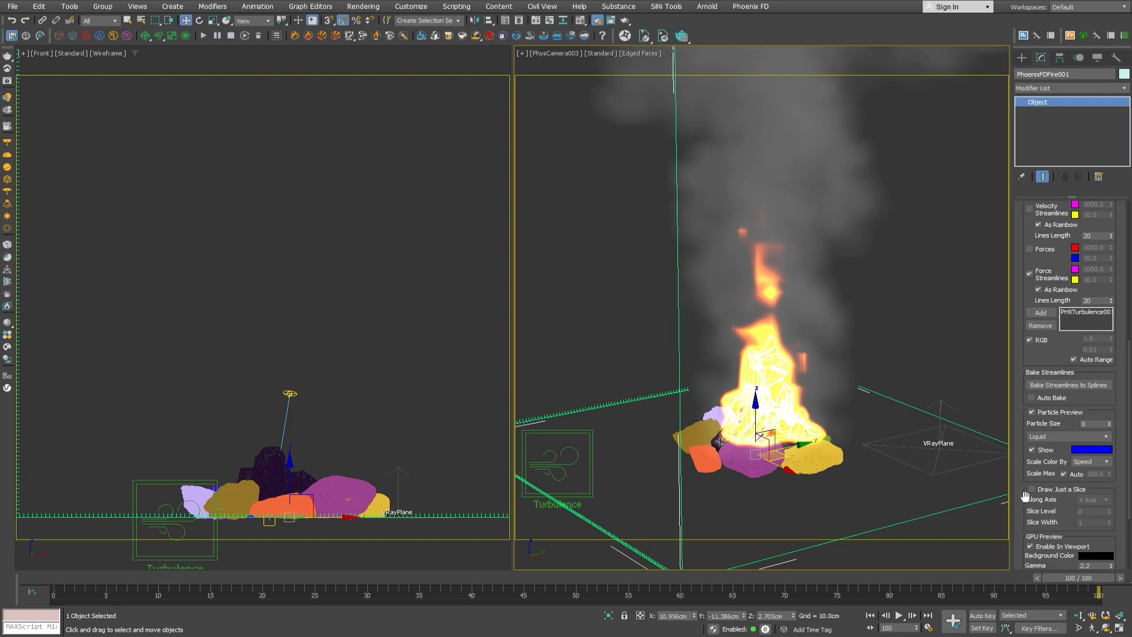
Turn off the fire's GPU viewport preview, step back a few frames, and select PHXTurbulence001
left_click(1030, 546)
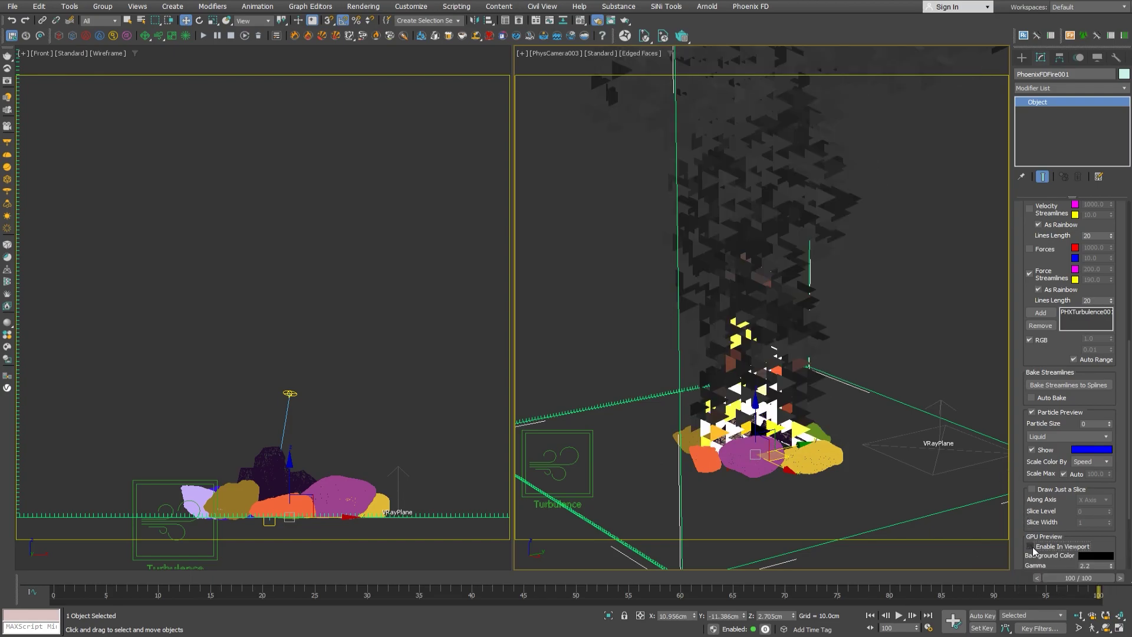
left_click_drag(378, 580, 336, 585)
key("w")
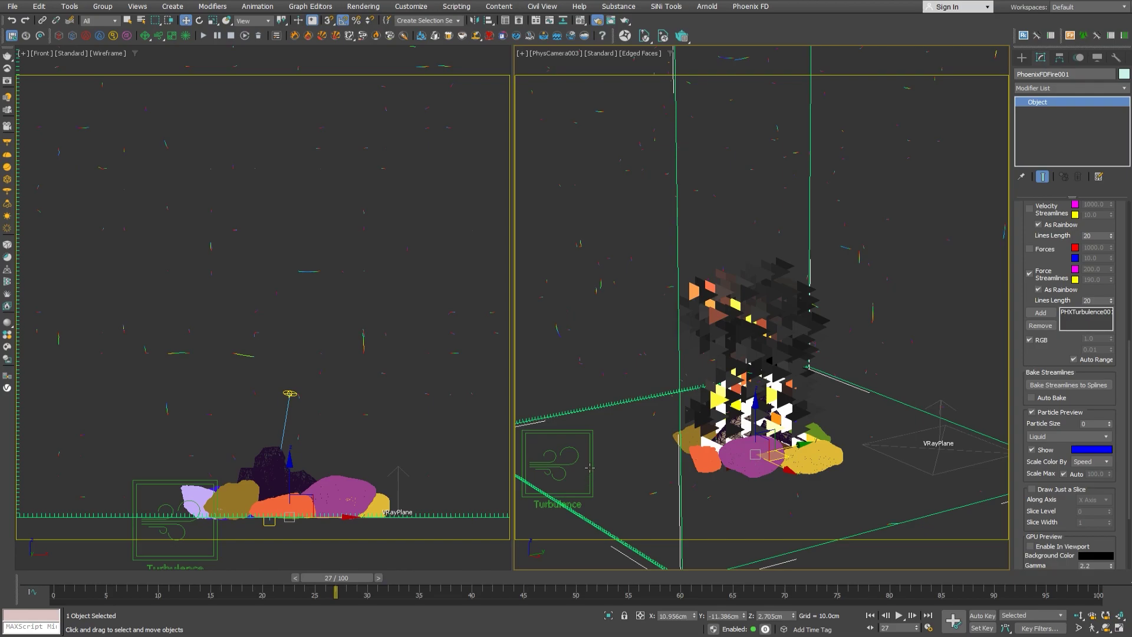
left_click(589, 467)
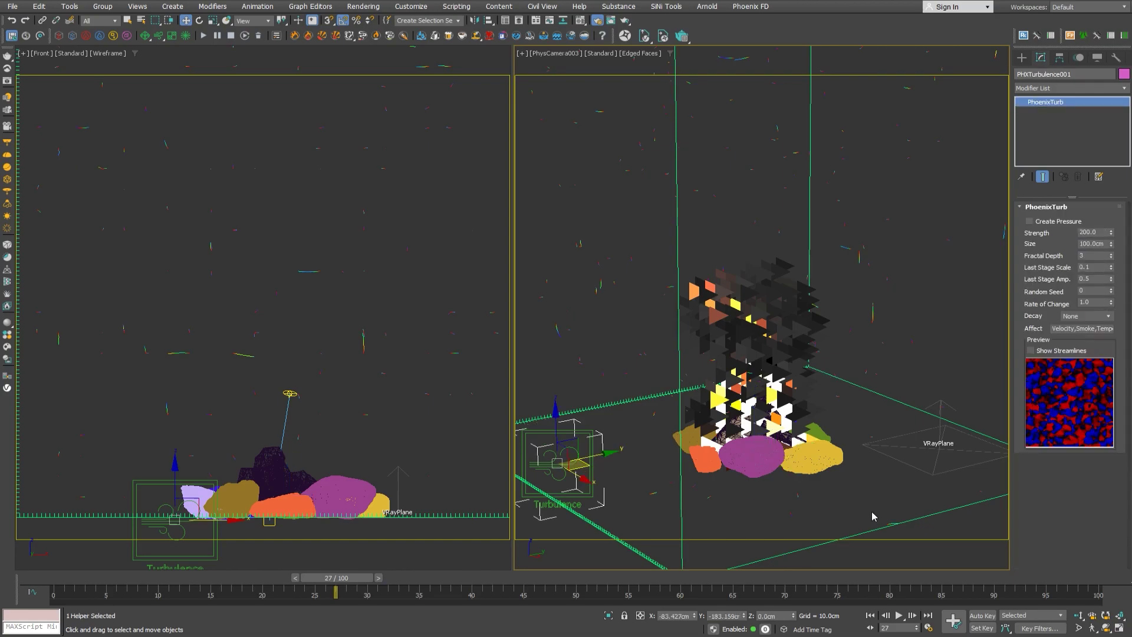
During playback, set PHXTurbulence001's Size to 200 then 500 cm, then stop playback
left_click(898, 616)
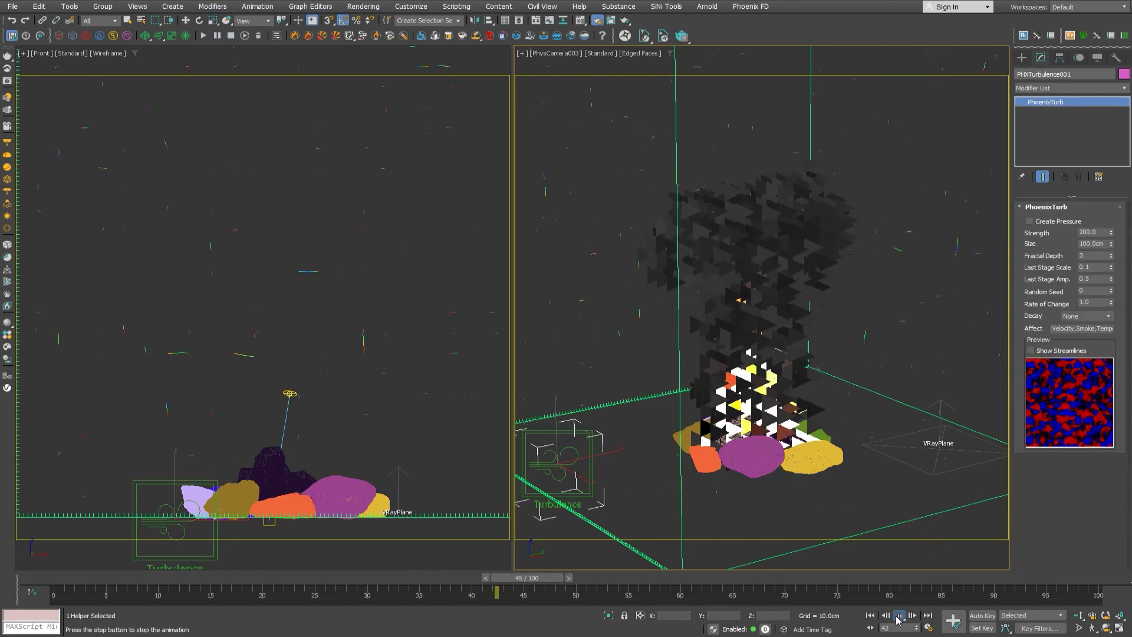
double_click(1095, 244)
type("200")
key("Return")
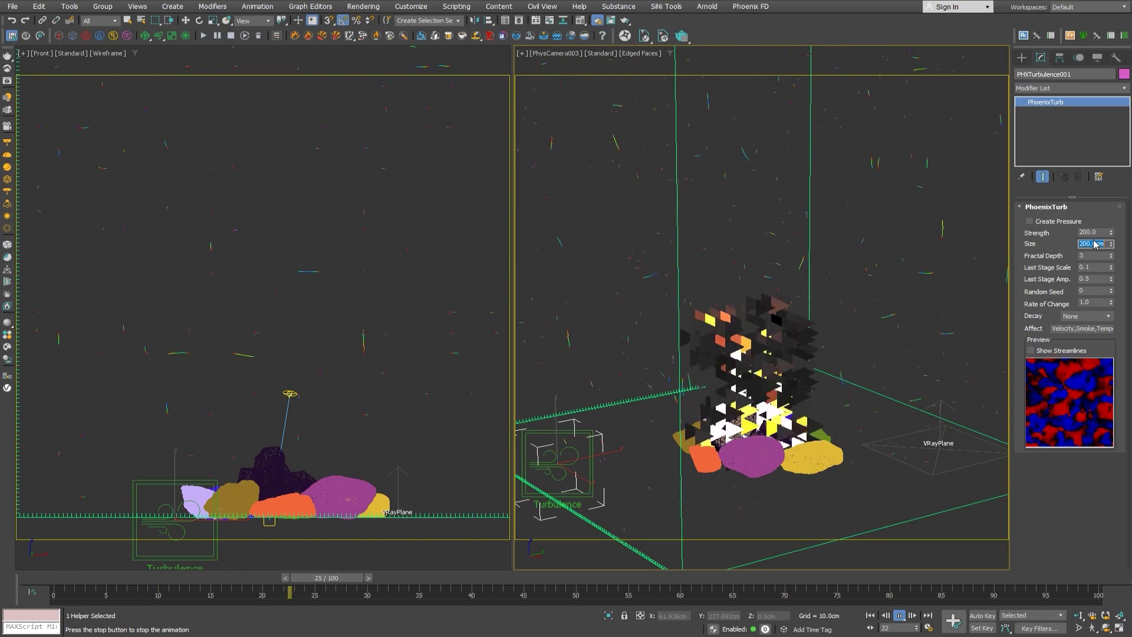
type("500")
key("Return")
key("Return")
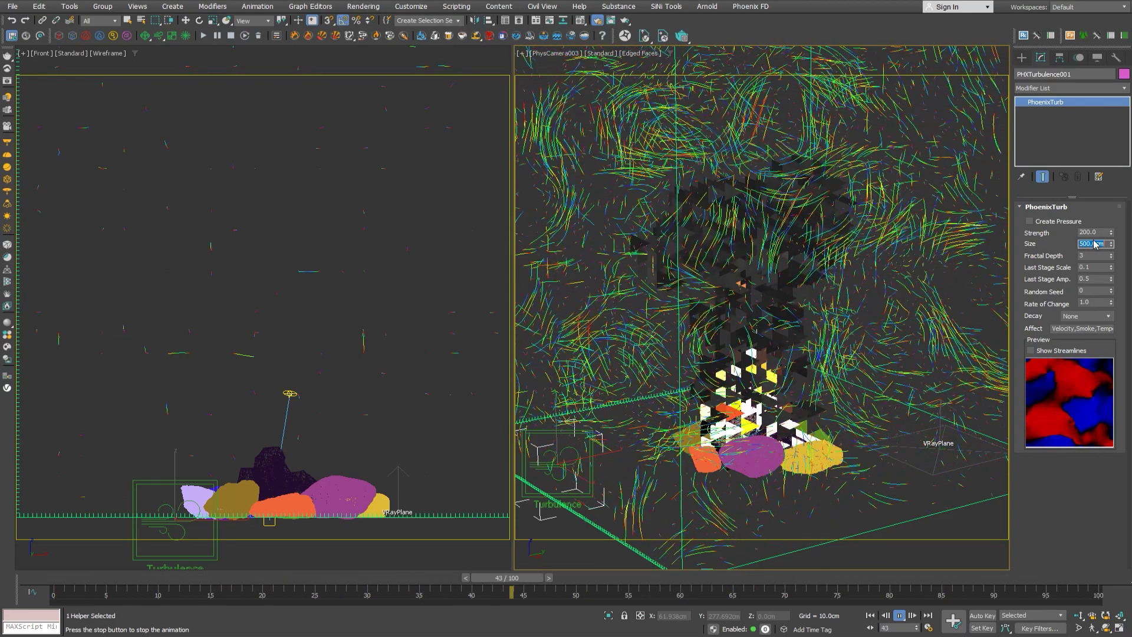
double_click(1091, 232)
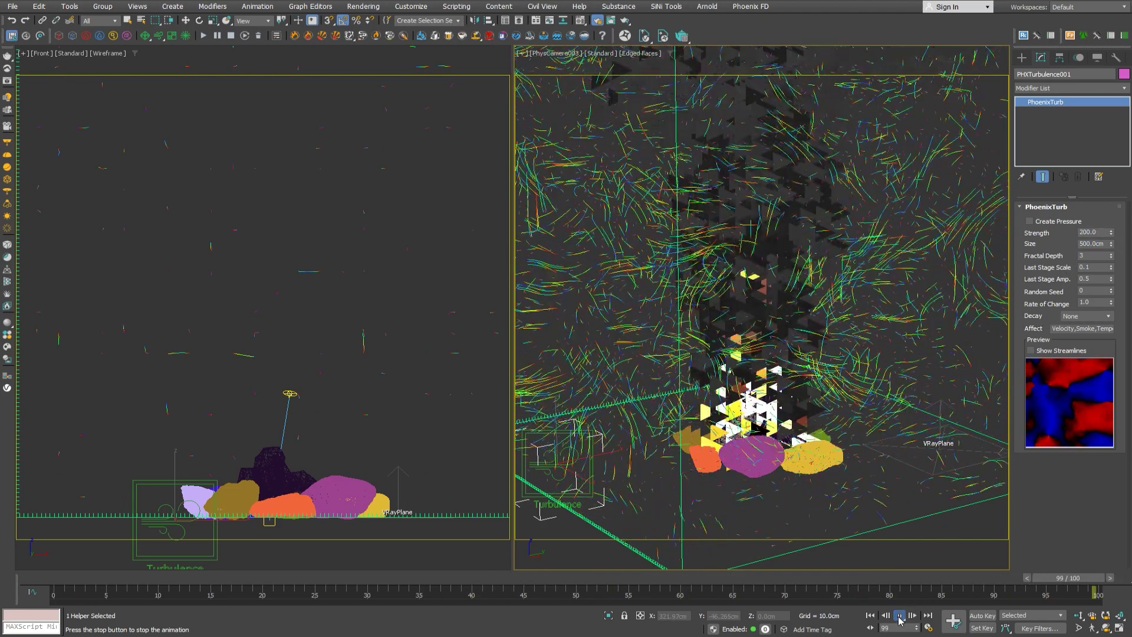
left_click(899, 615)
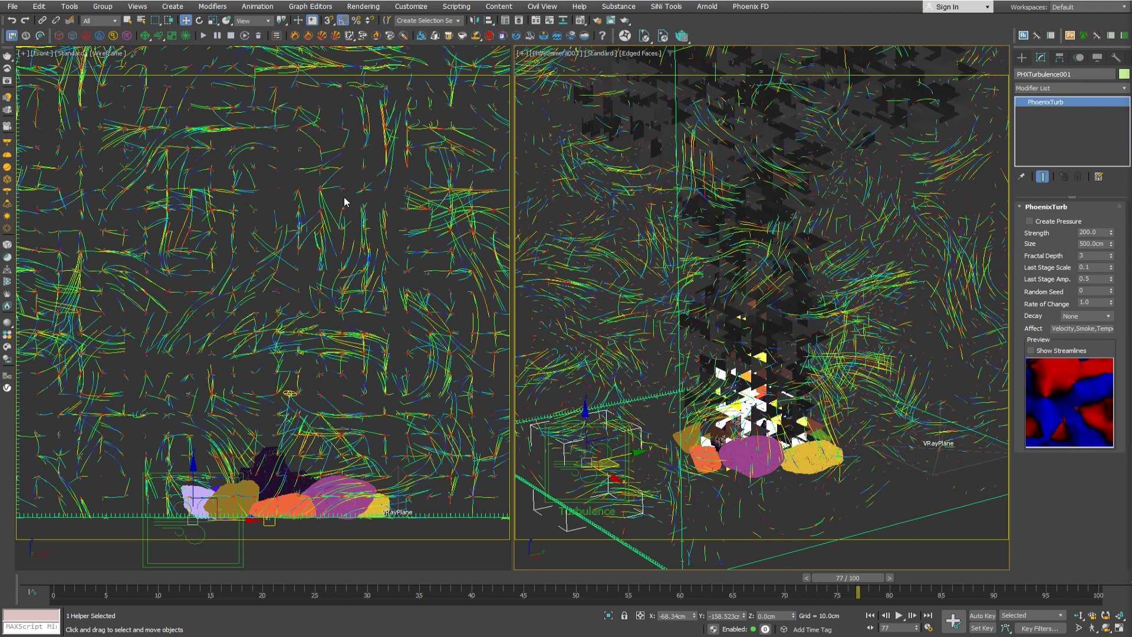
Delete the fire simulator's cached frames and scrub back to review the re-simulated streamlines
left_click(258, 36)
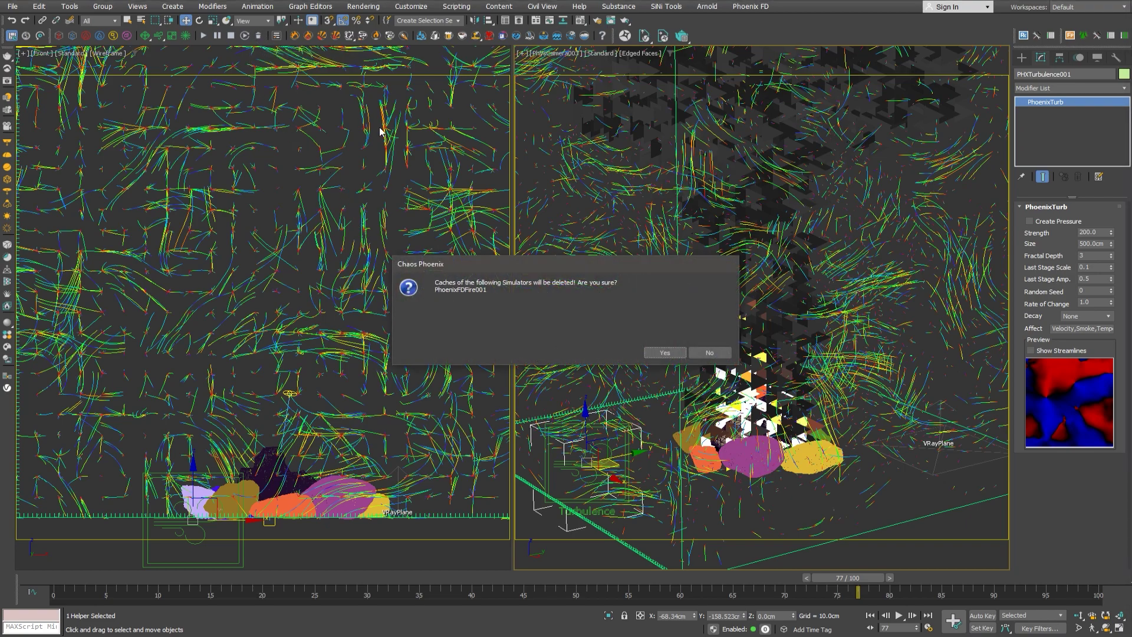
left_click(664, 353)
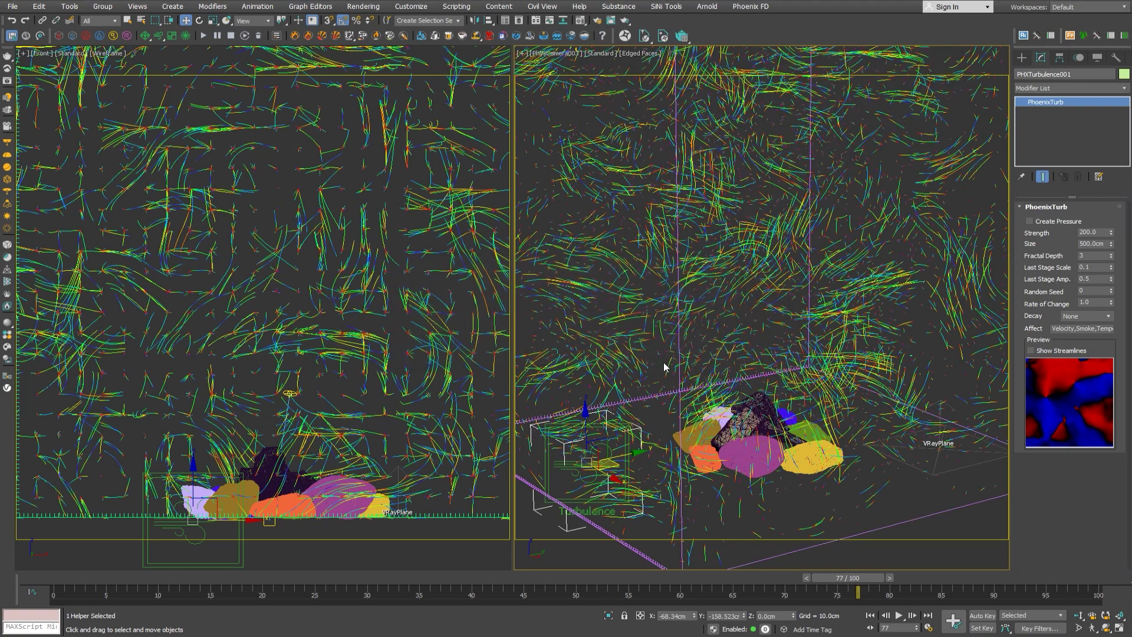
left_click_drag(841, 577, 809, 589)
key("w")
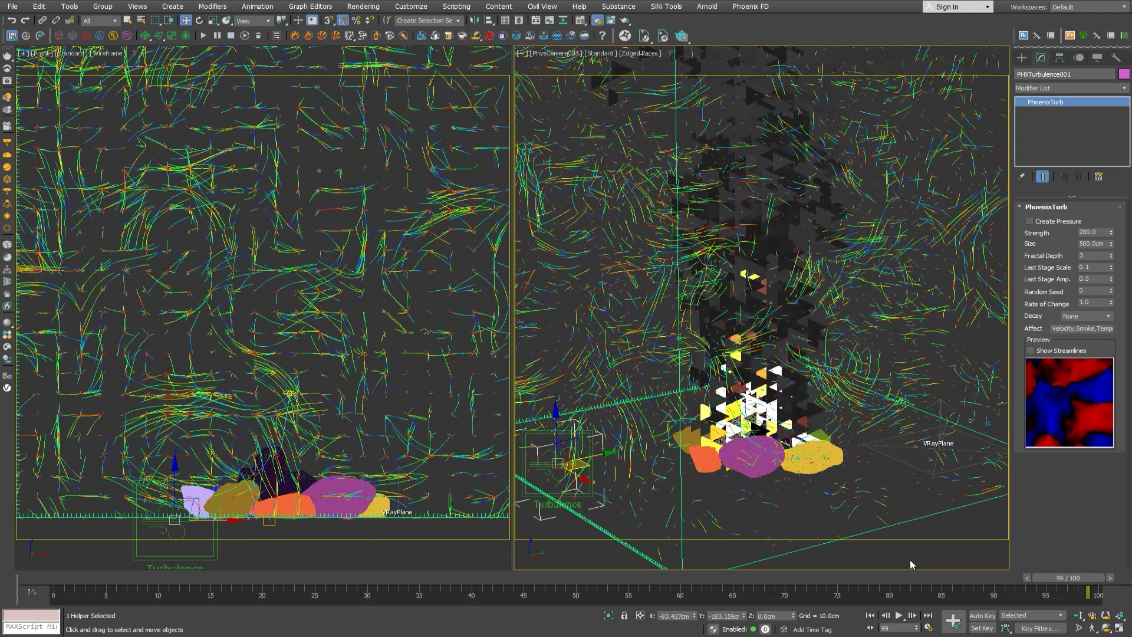
Reselect the fire simulator, turn off automatic streamline colour range, and go to frame 90
left_click(914, 519)
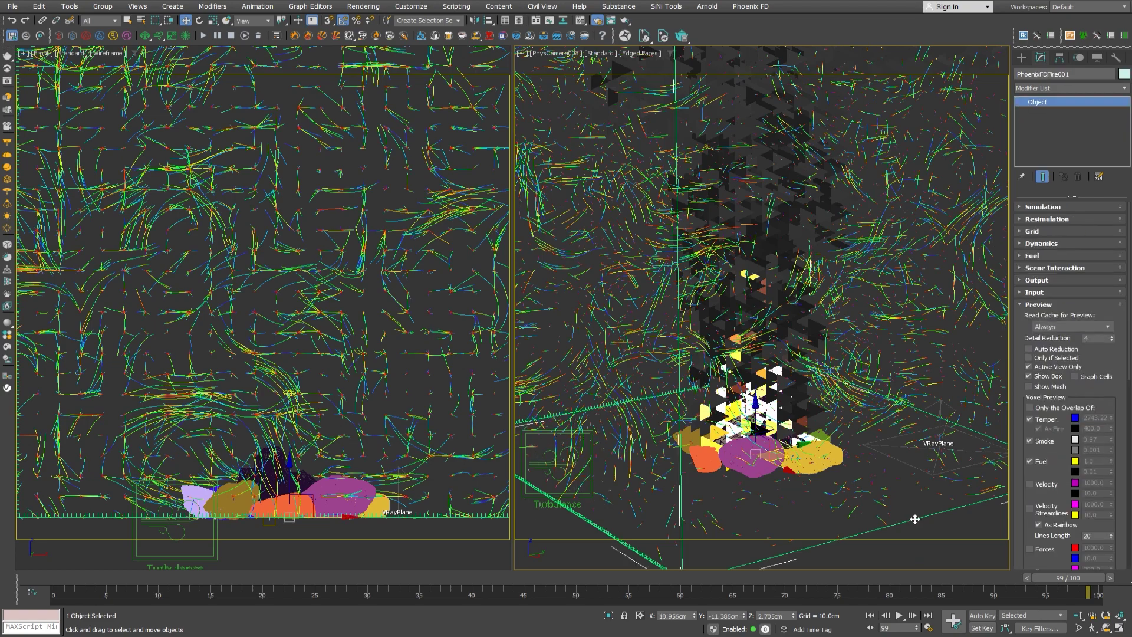
left_click_drag(1041, 494, 1042, 185)
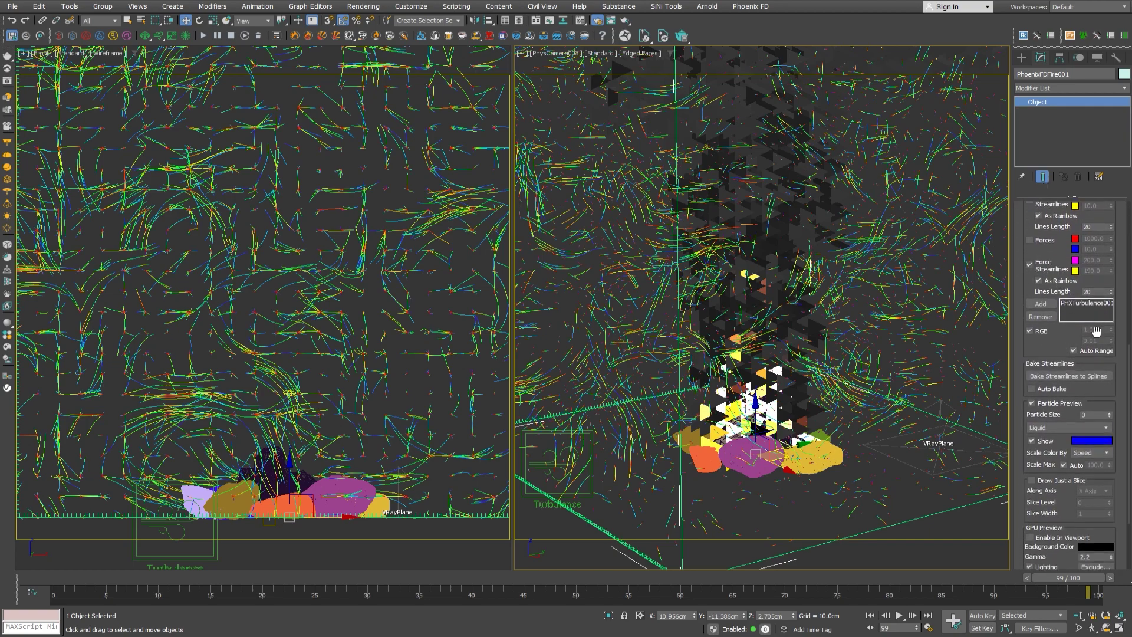
left_click(1094, 351)
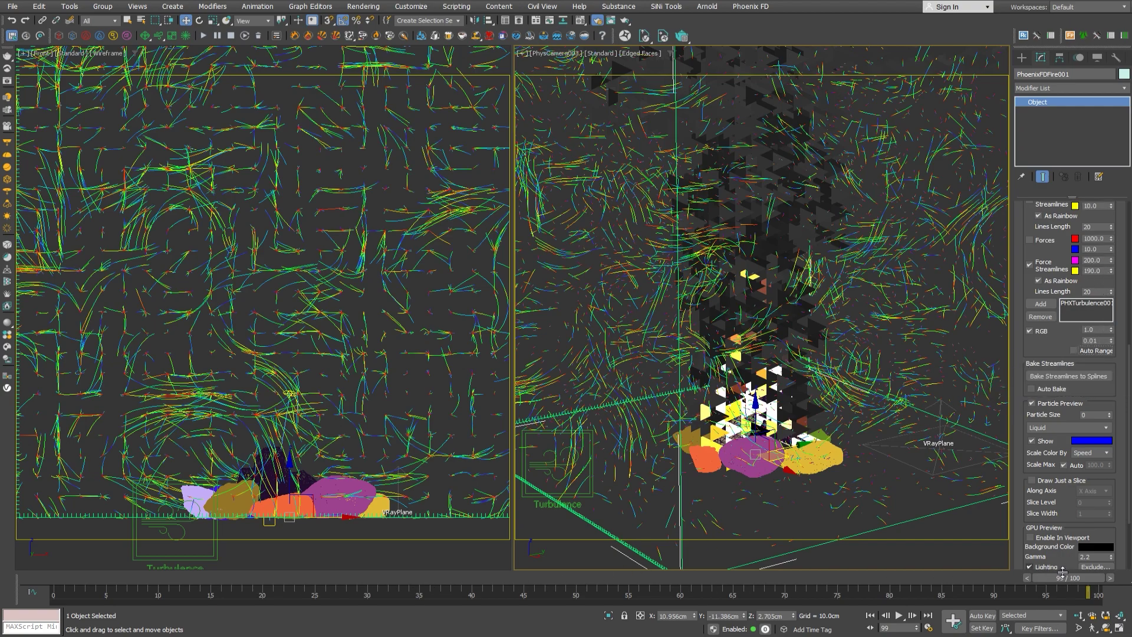
left_click_drag(1061, 574, 980, 581)
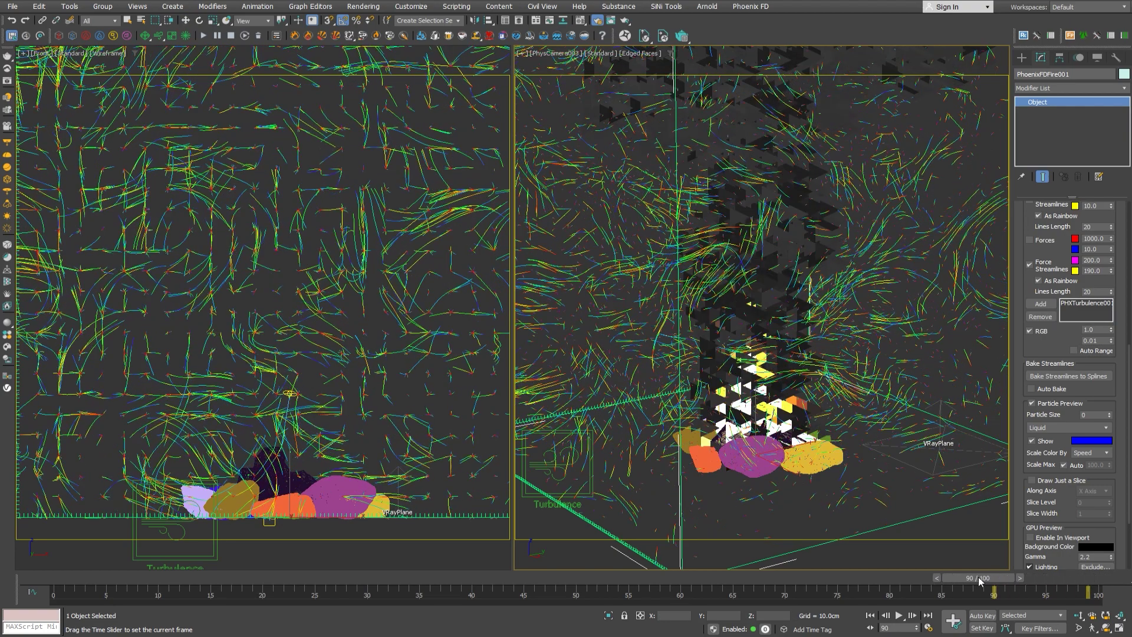
key("w")
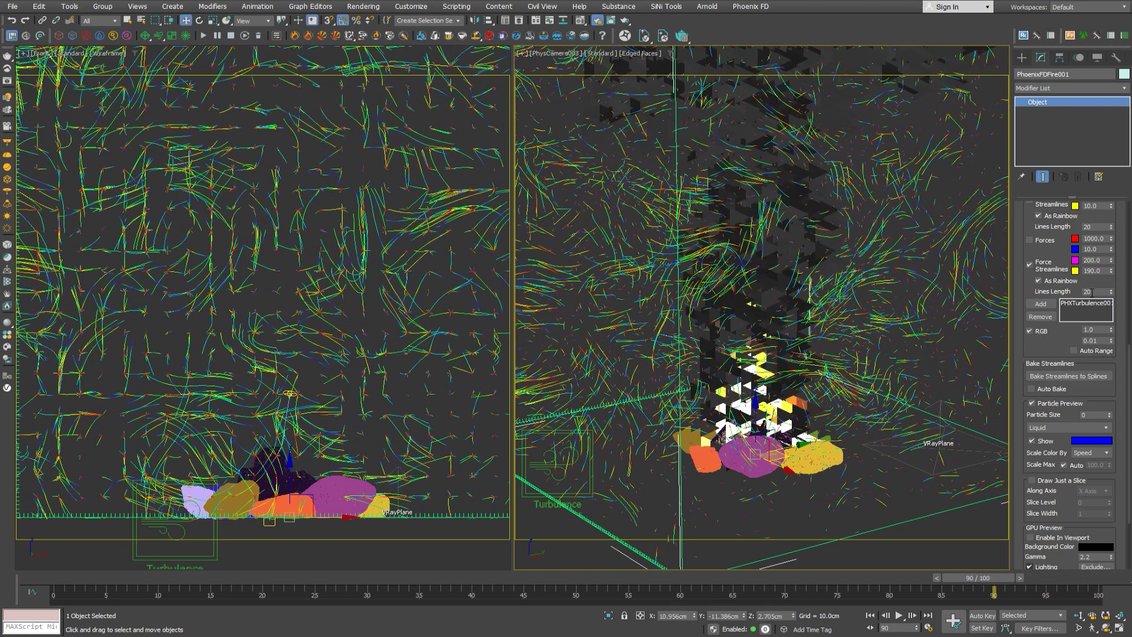
Lower the force streamline threshold to 170 and lengthen the lines to 20, checking frames 86–90
double_click(1093, 271)
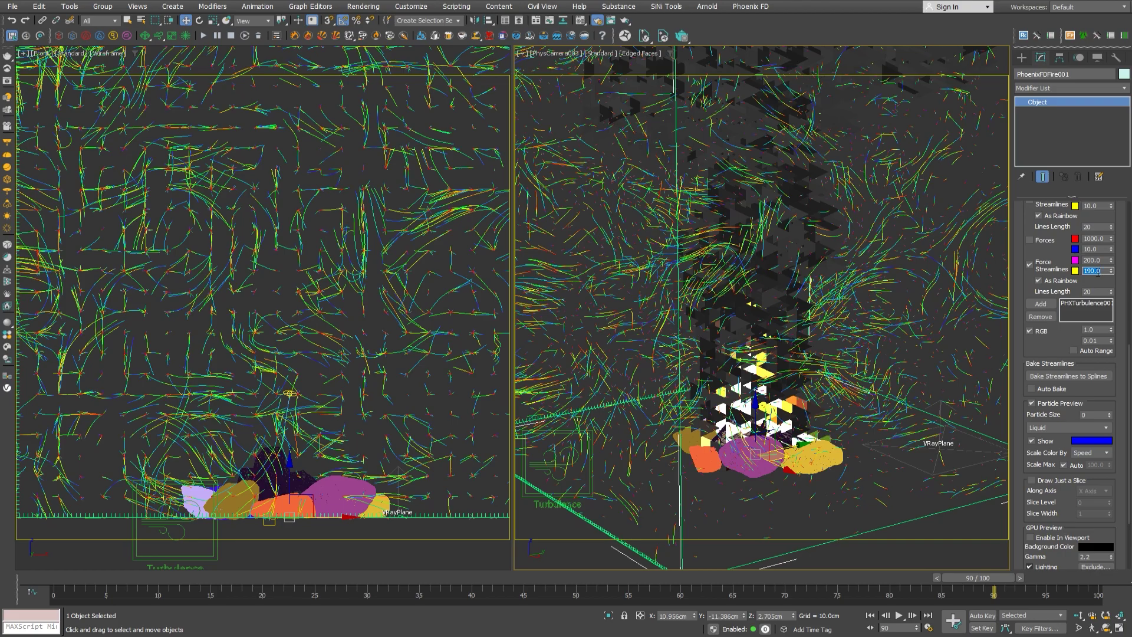
type("170")
key("Return")
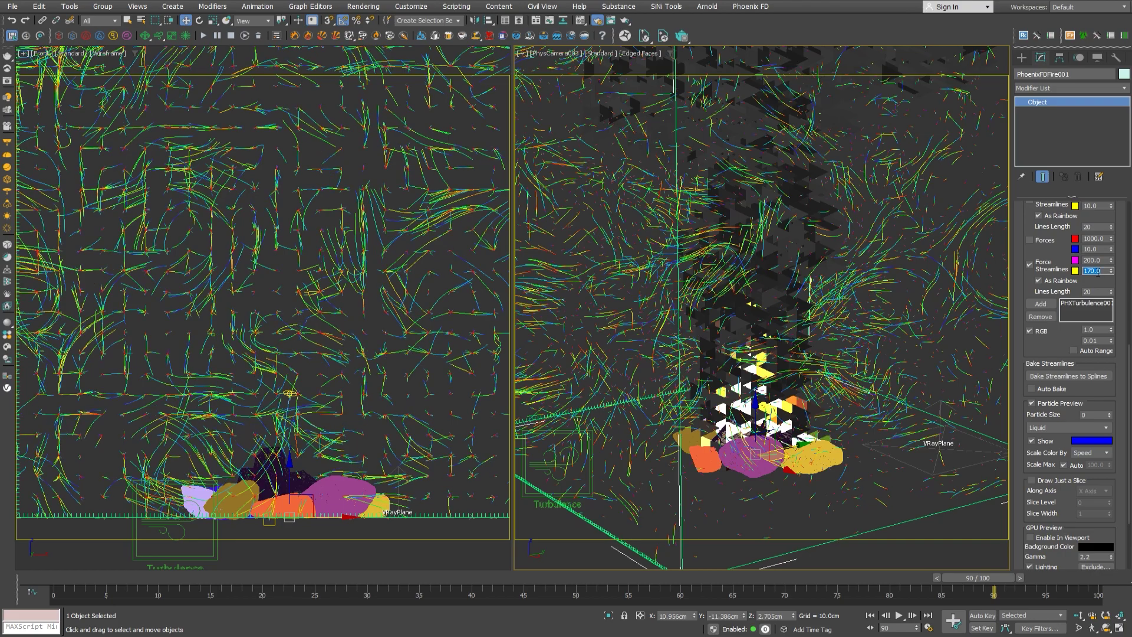
mouse_move(978, 577)
left_mouse_down()
mouse_move(925, 576)
mouse_move(984, 579)
left_mouse_up()
key("w")
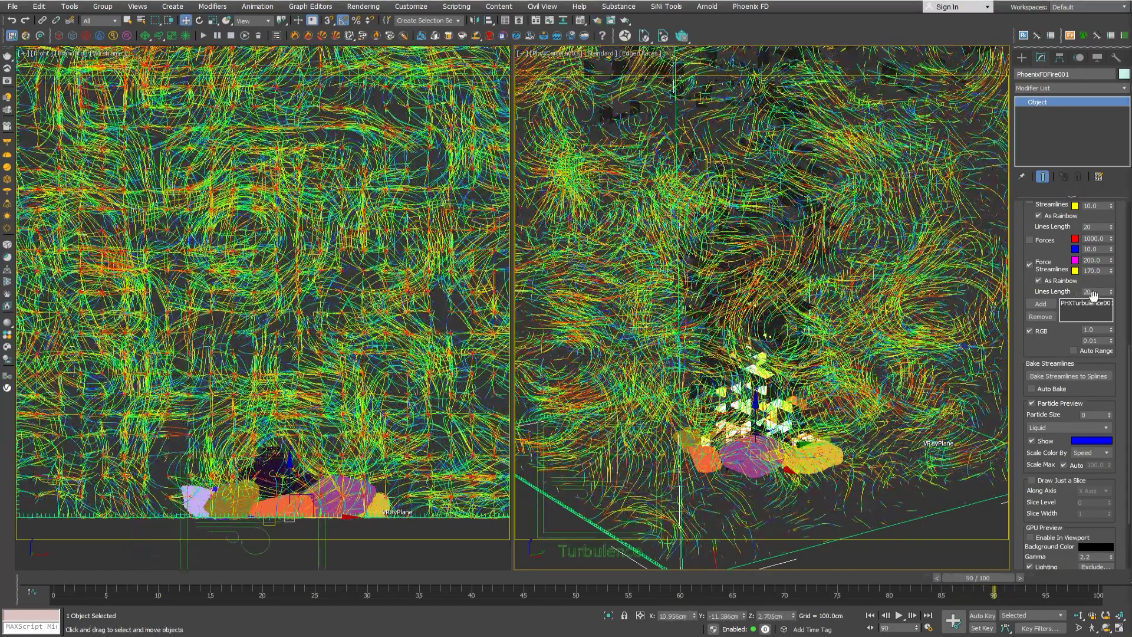
mouse_move(1111, 292)
left_mouse_down()
mouse_move(1112, 210)
mouse_move(1100, 271)
mouse_move(1112, 298)
left_mouse_up()
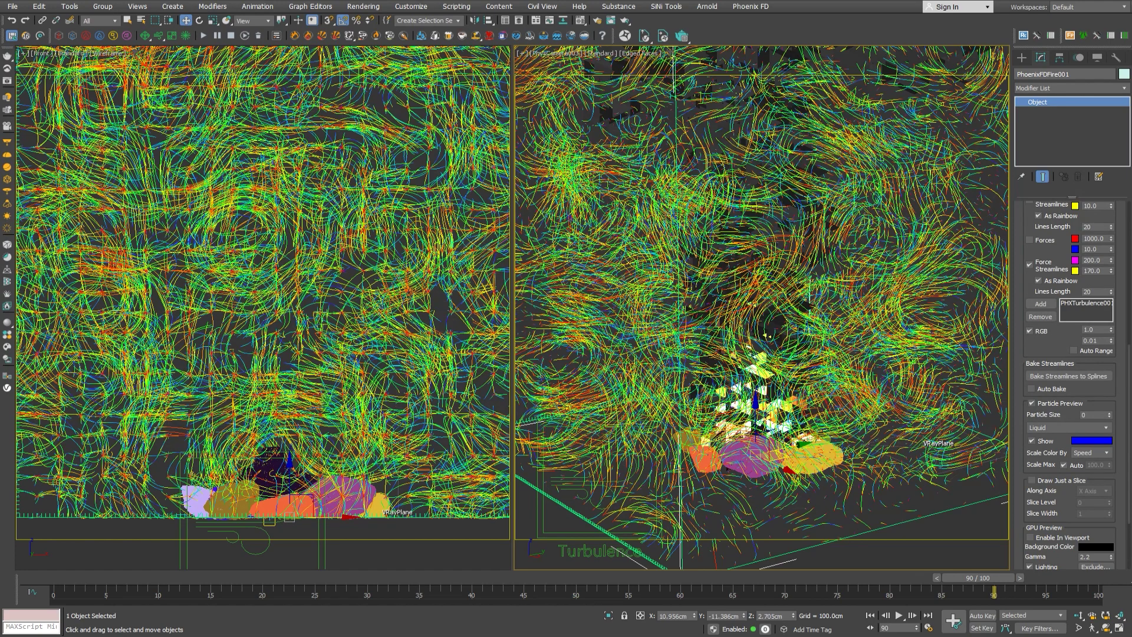
key("comma")
key("comma")
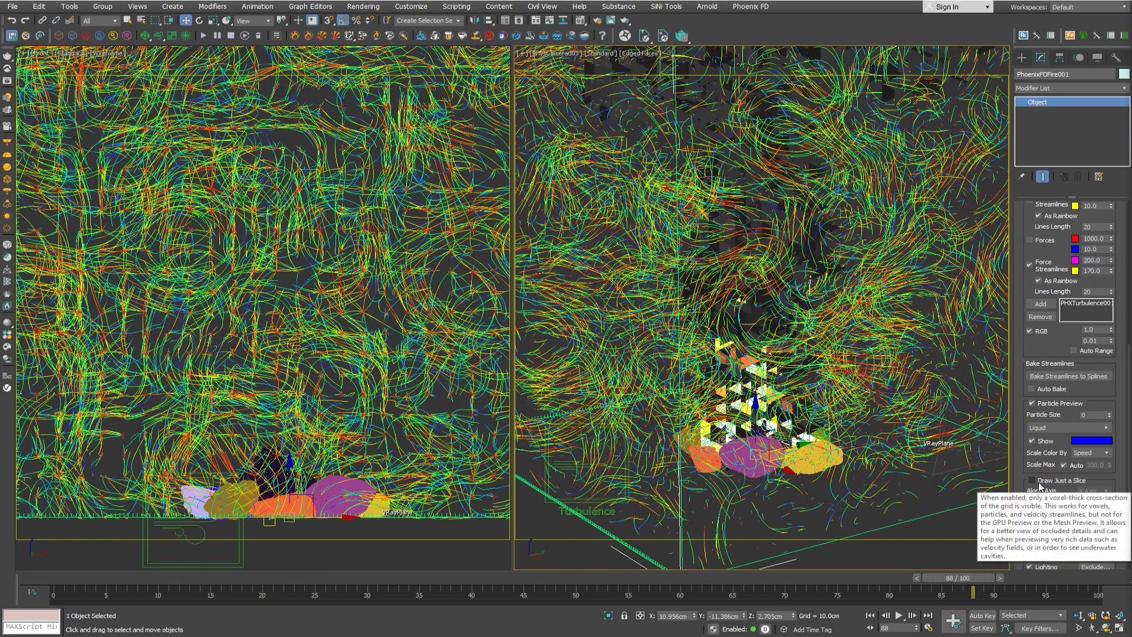
left_click(1039, 484)
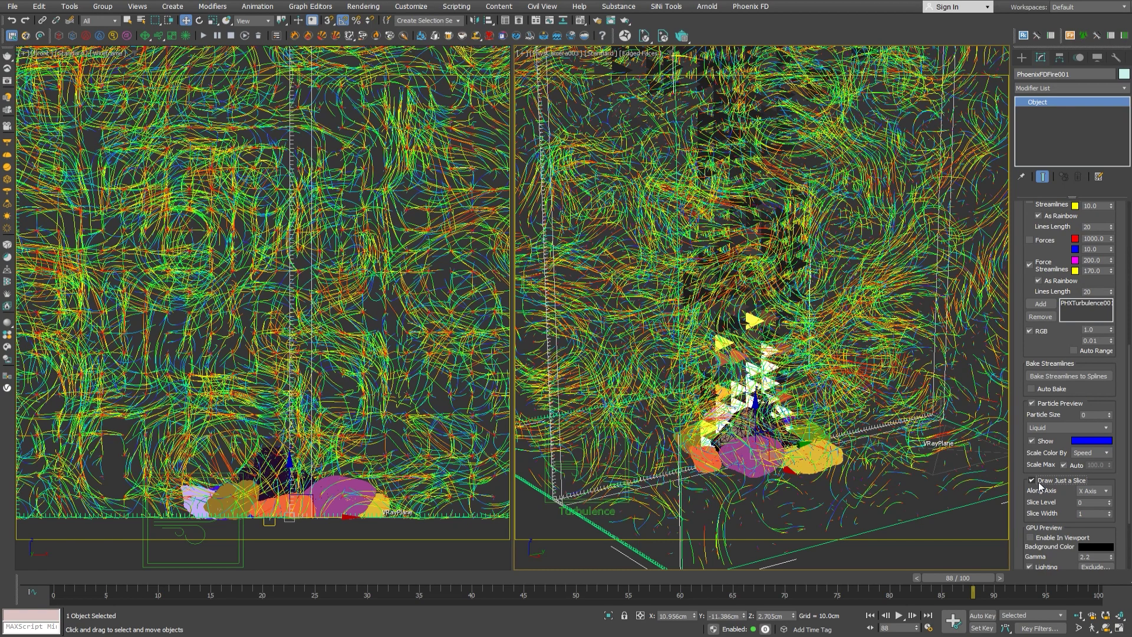
left_click_drag(961, 578, 889, 581)
left_click(1111, 511)
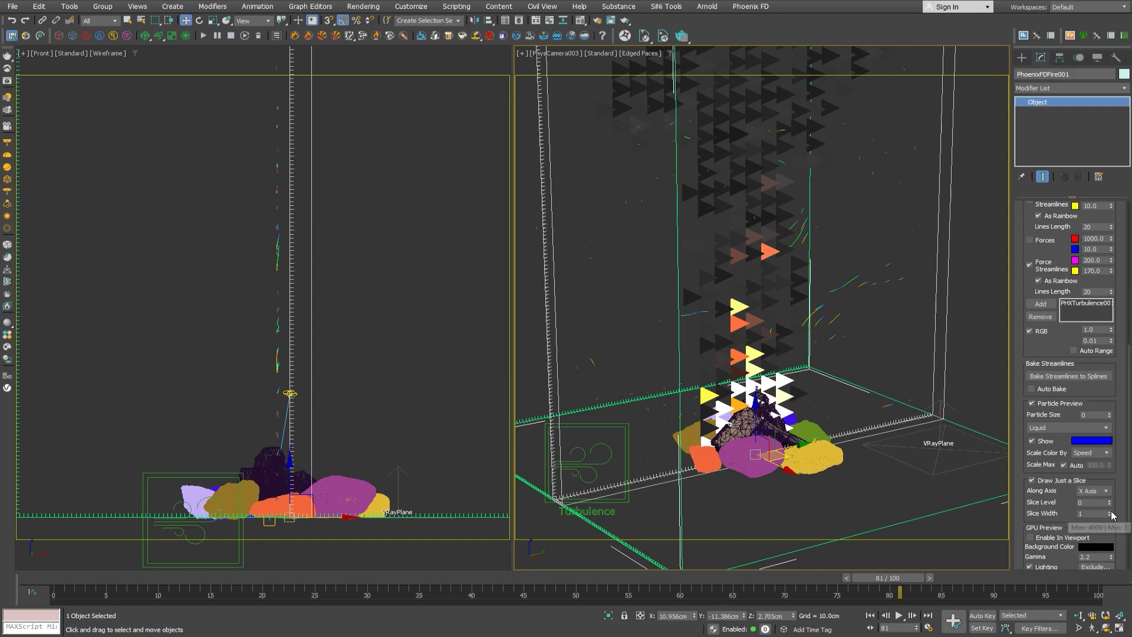
left_click(1111, 511)
left_click(1111, 512)
left_click(1111, 511)
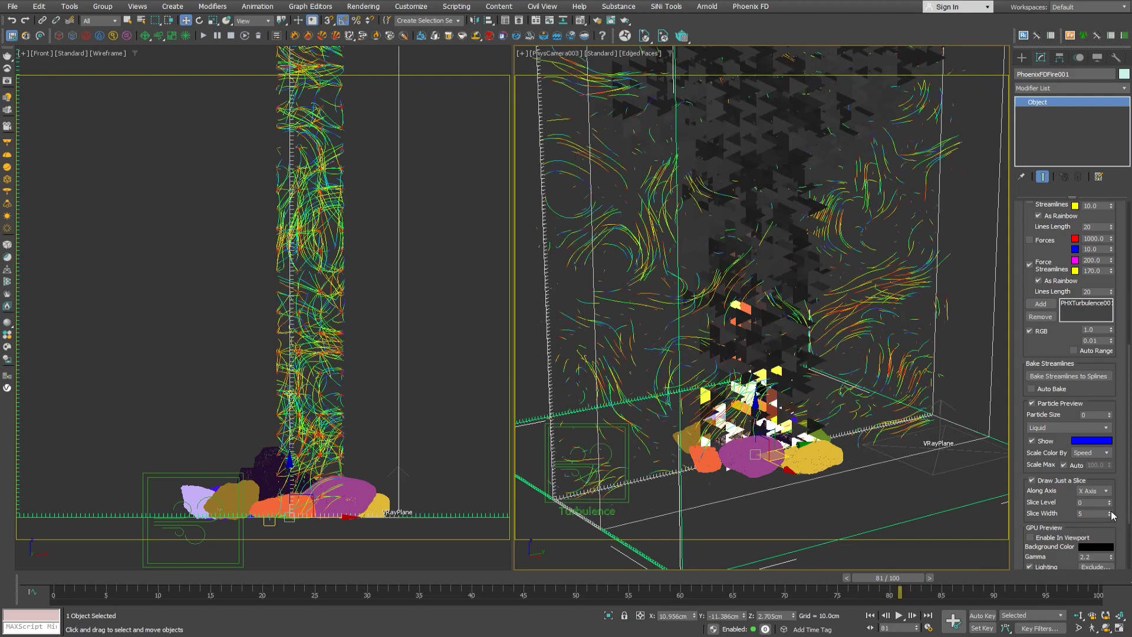
left_click(1111, 512)
left_click_drag(892, 581, 964, 588)
key("w")
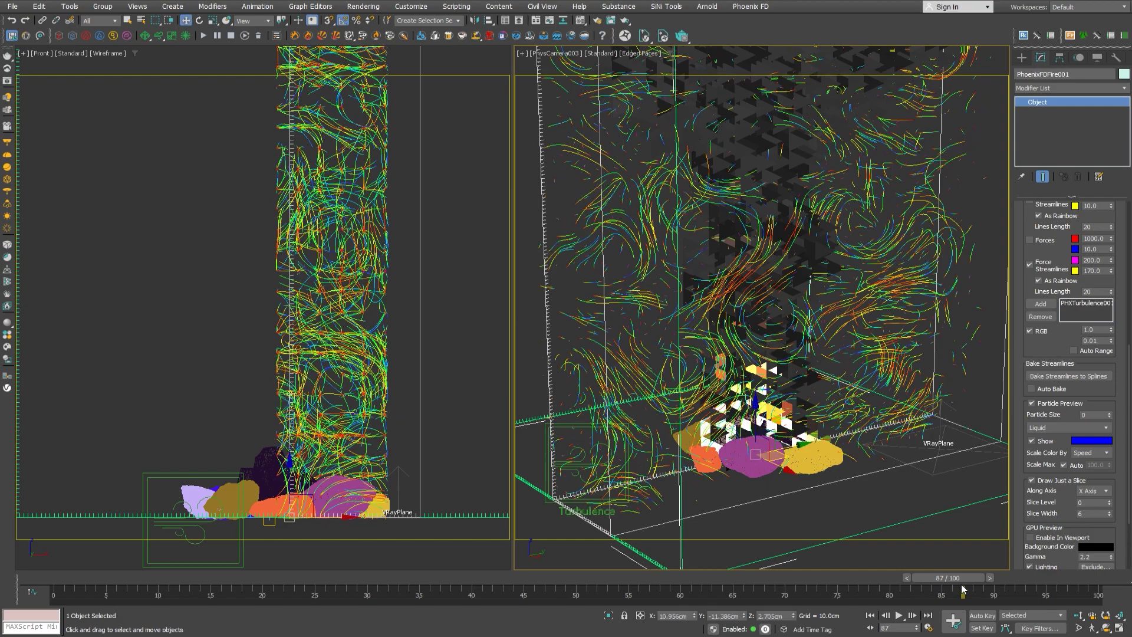
left_click(1058, 480)
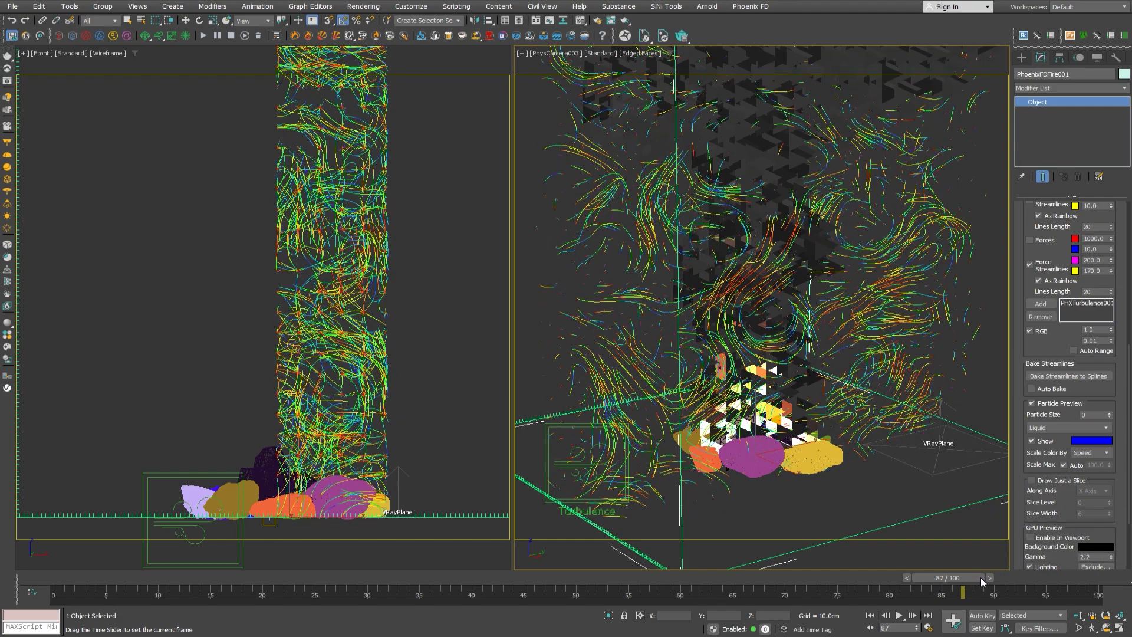
left_click_drag(983, 578, 956, 577)
Raise the force streamline threshold to 180 and turn off As Rainbow colouring
key("w")
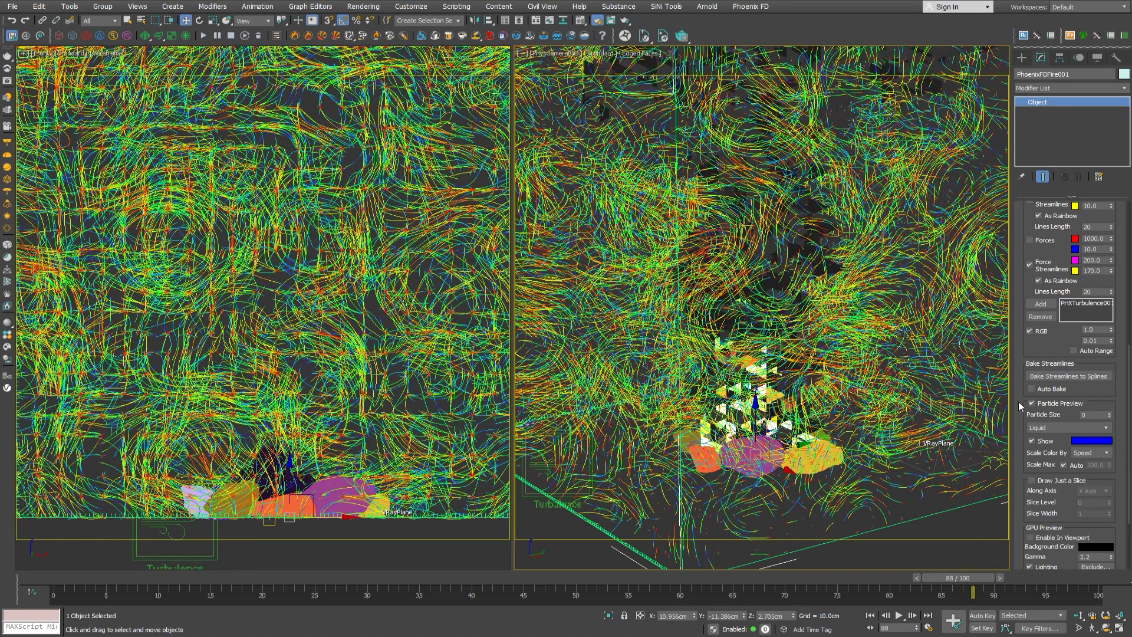
double_click(1090, 270)
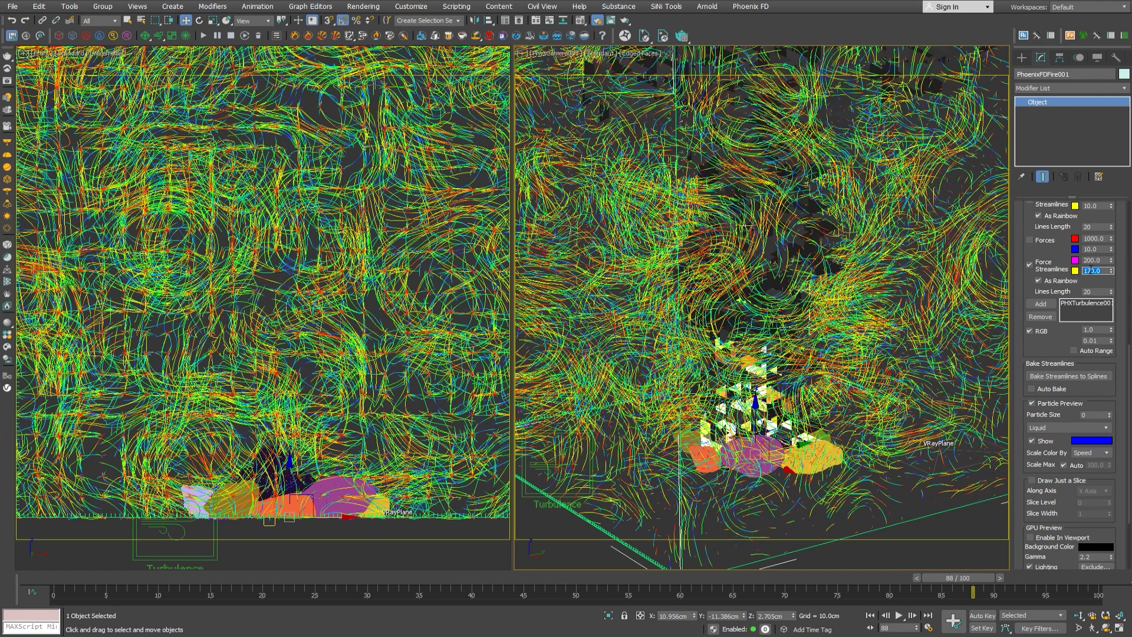
key("Return")
mouse_move(946, 577)
left_mouse_down()
mouse_move(904, 582)
mouse_move(938, 586)
left_mouse_up()
key("w")
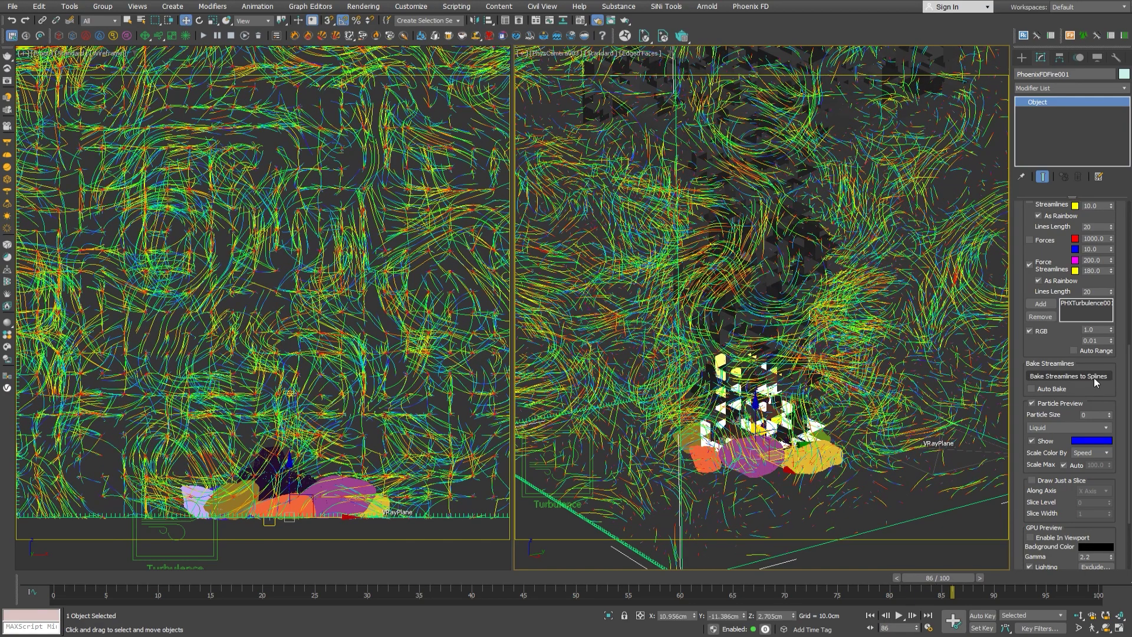
left_click(1068, 282)
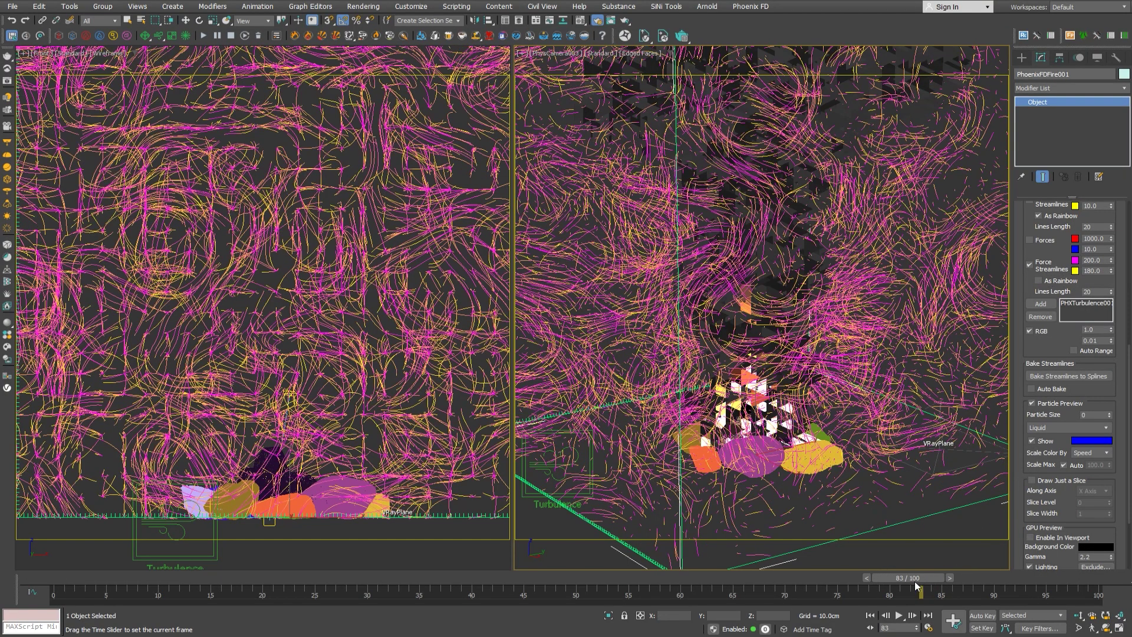
Review the magenta-and-yellow streamlines across frames, then bake them into the Shape001 spline
left_click_drag(943, 579, 993, 588)
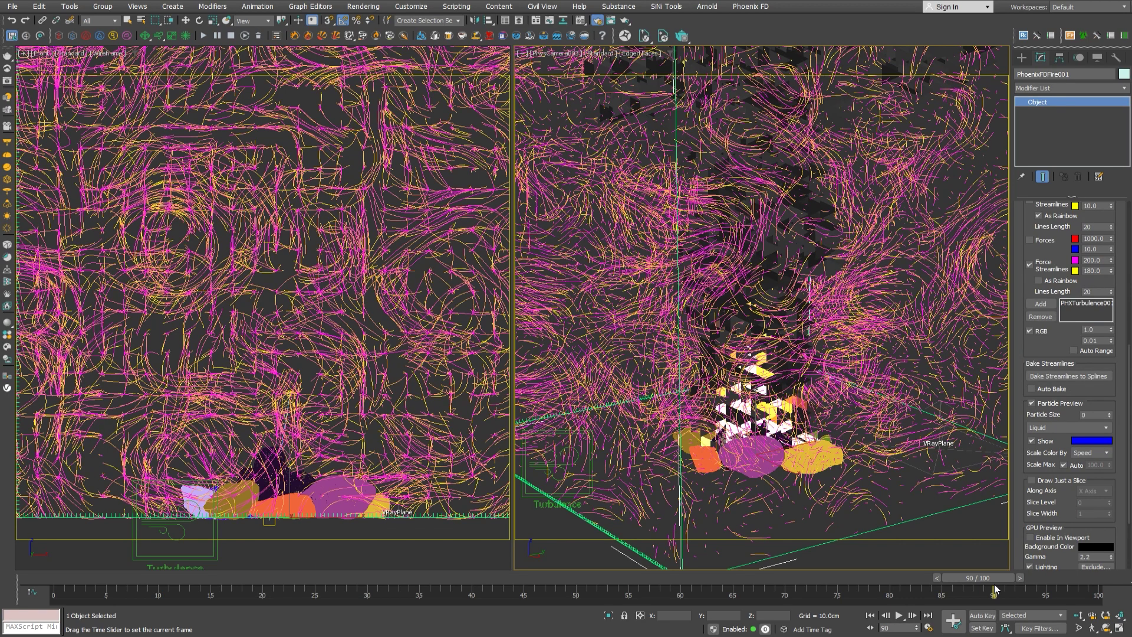
key("w")
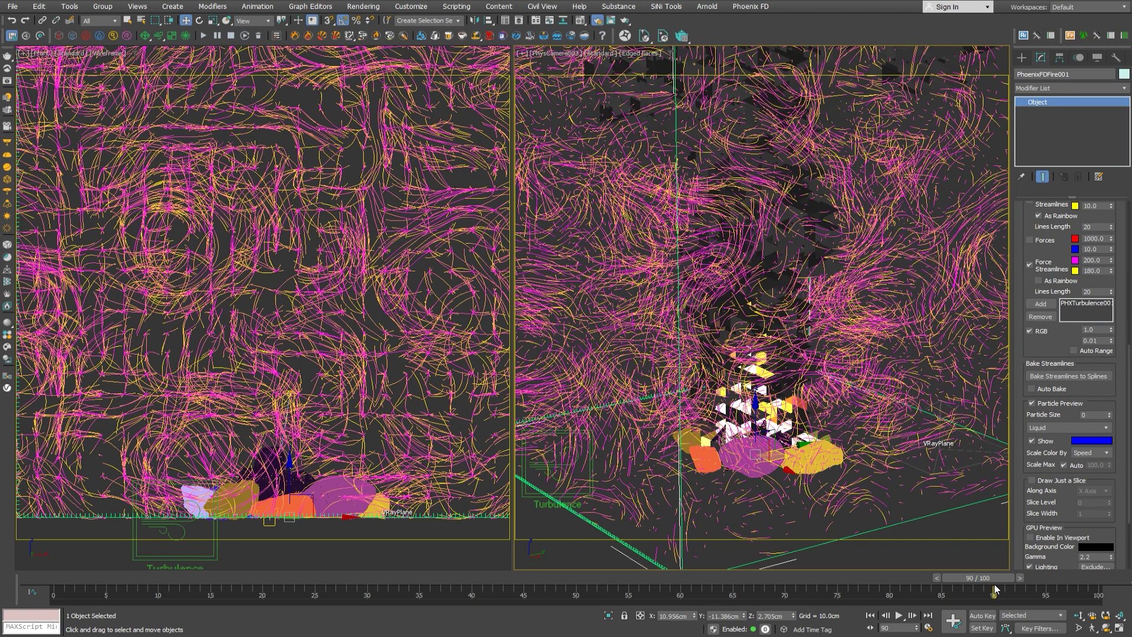
left_click(1055, 375)
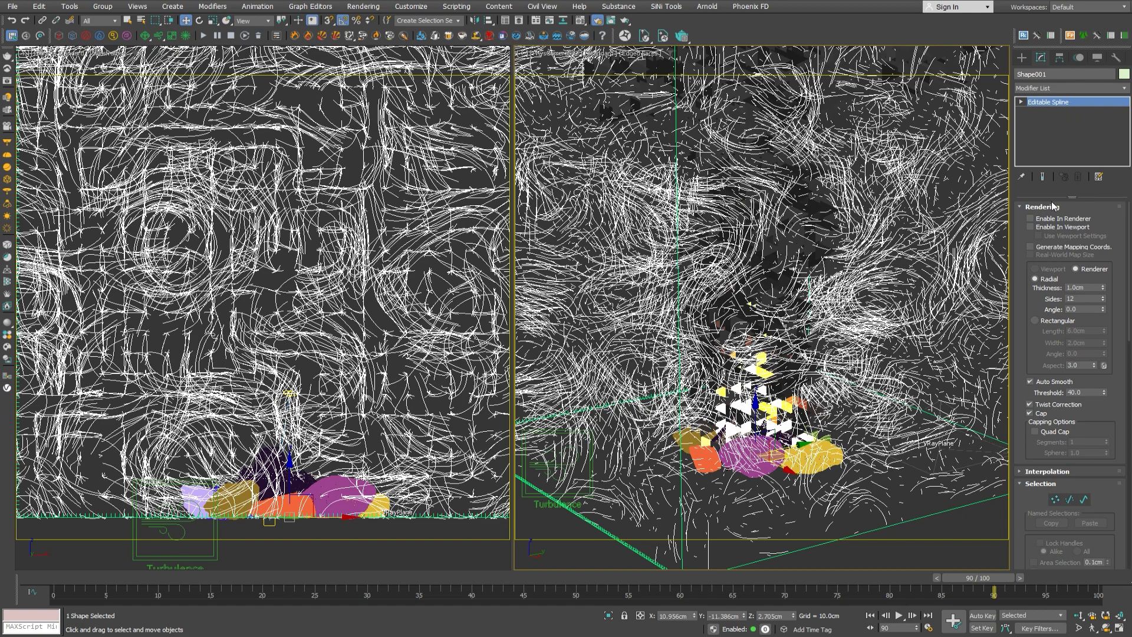
Show Shape001 as 1.0cm-thick tubes in viewport, use default shading, and deselect it
left_click(1042, 228)
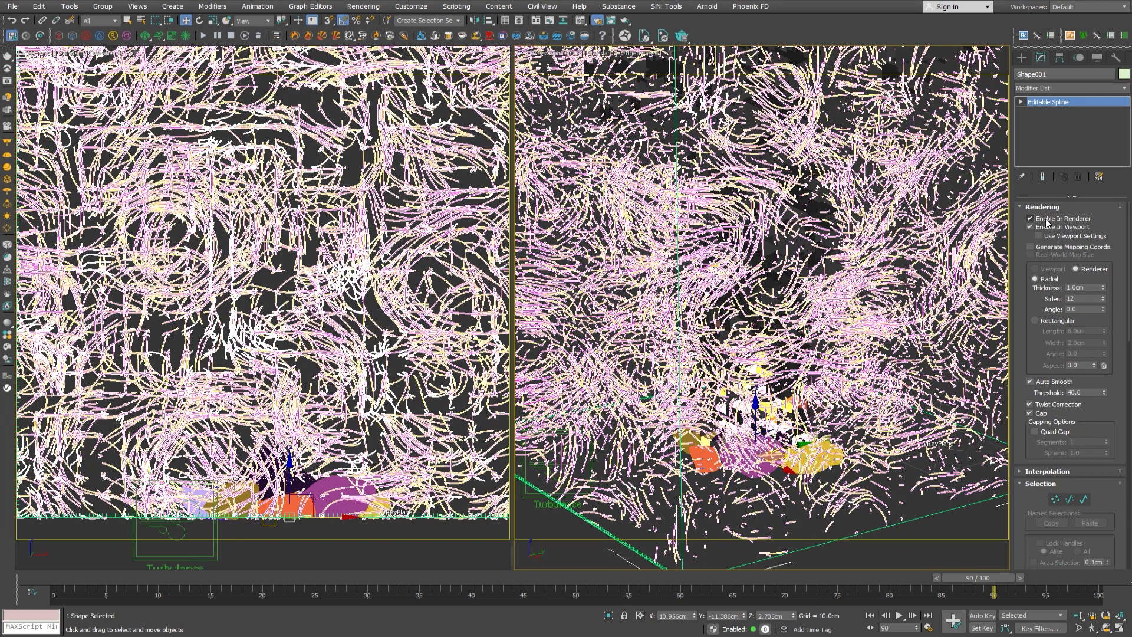
key("F4")
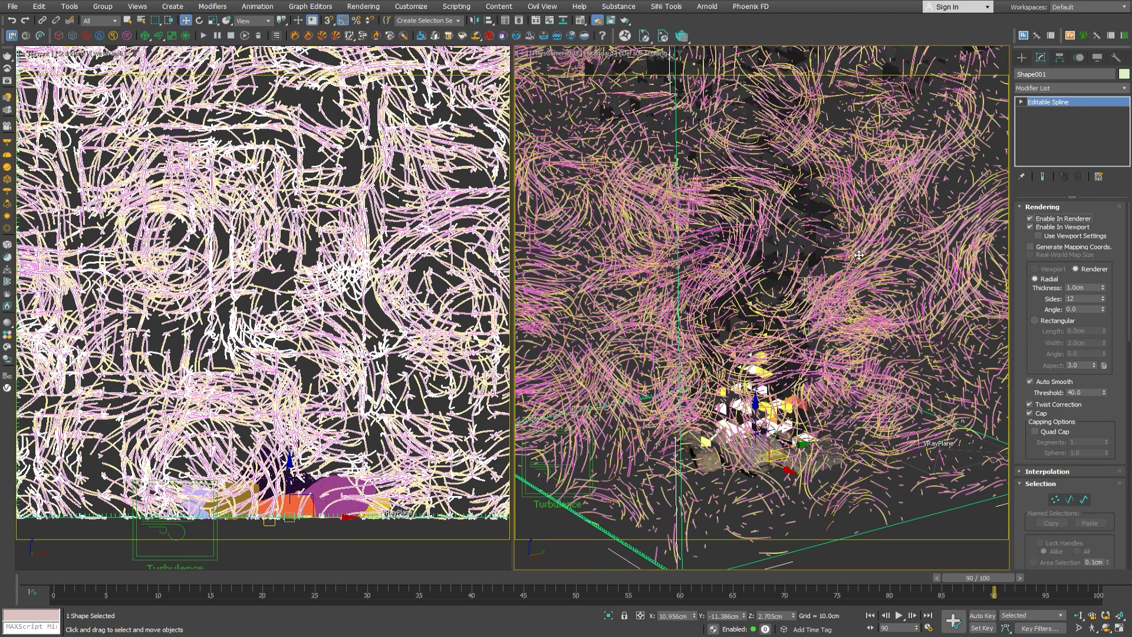
left_click(843, 290)
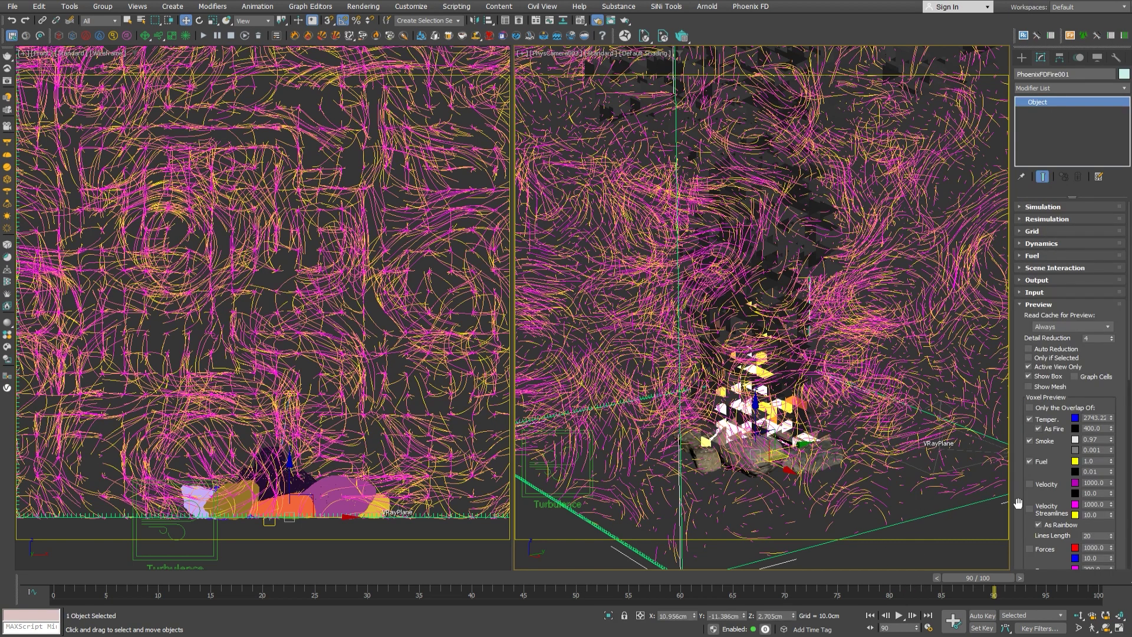
Enable Auto Bake under Bake Streamlines and scrub back to frame 88
left_click_drag(1020, 522, 1011, 219)
left_click(1035, 394)
left_click_drag(970, 574, 840, 583)
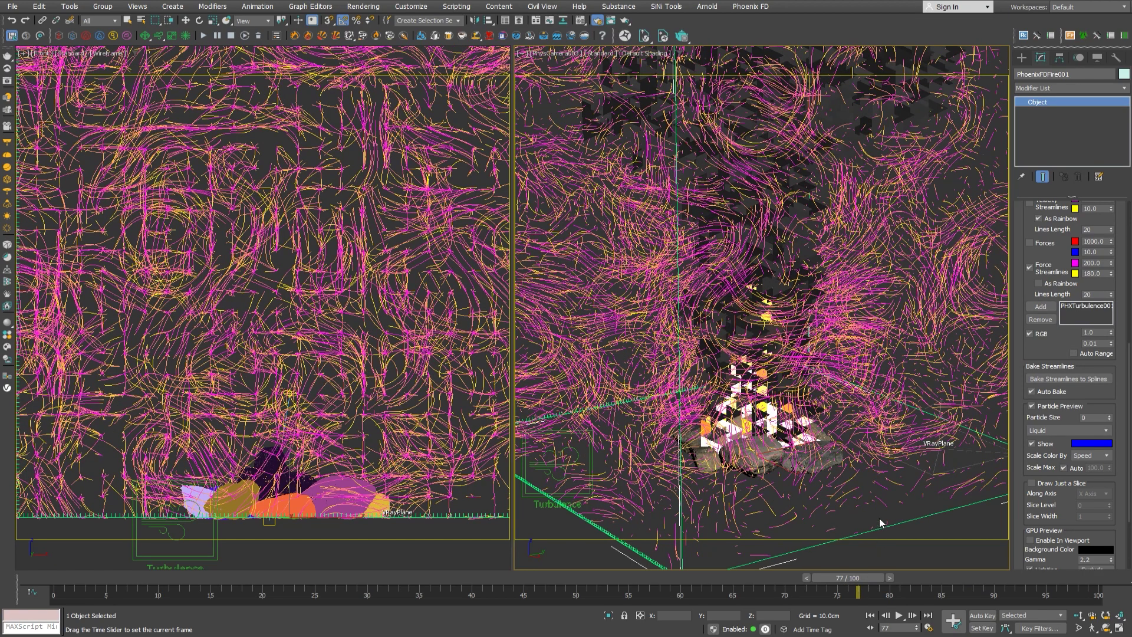
Turn off Enable In Renderer and Enable In Viewport on the StreamlinesAuto spline, then scrub to frame 84
key("w")
left_click(897, 433)
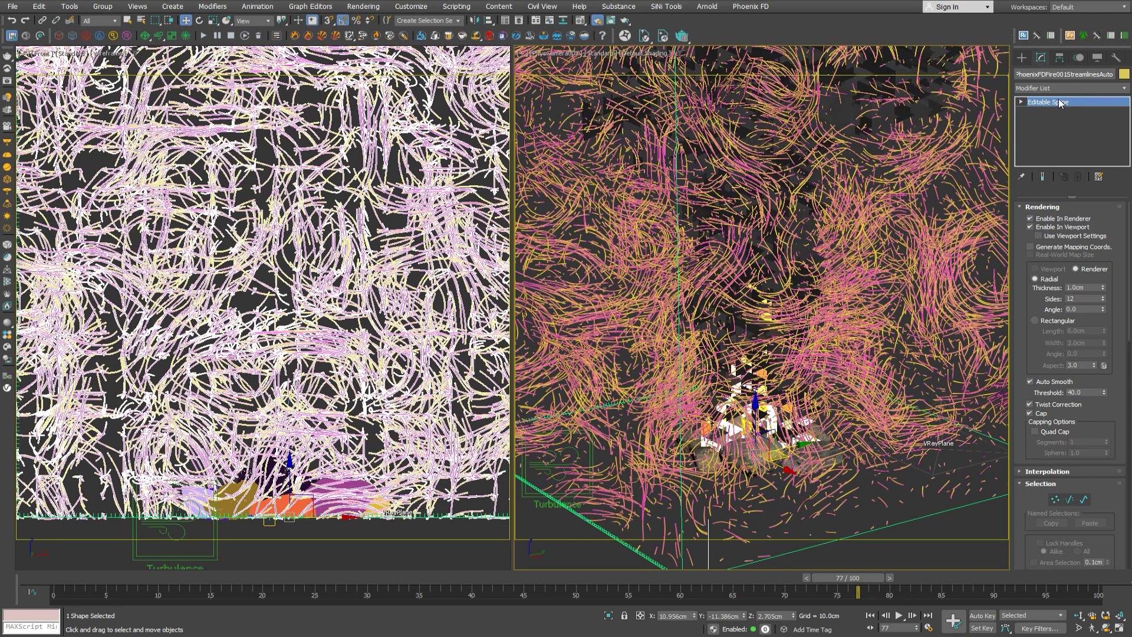
left_click(1031, 219)
left_click(1039, 227)
left_click_drag(809, 576, 675, 567)
Deselect the splines, select PhoenixFDFire001 and uncheck Force Streamlines in its Preview rollout
key("w")
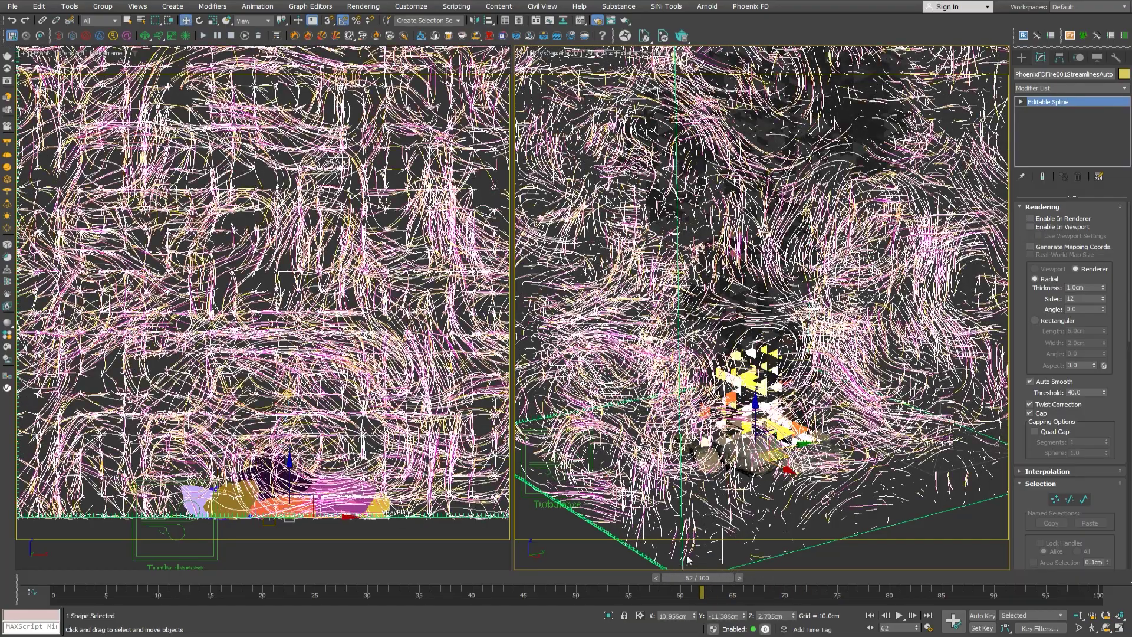
left_click(830, 429)
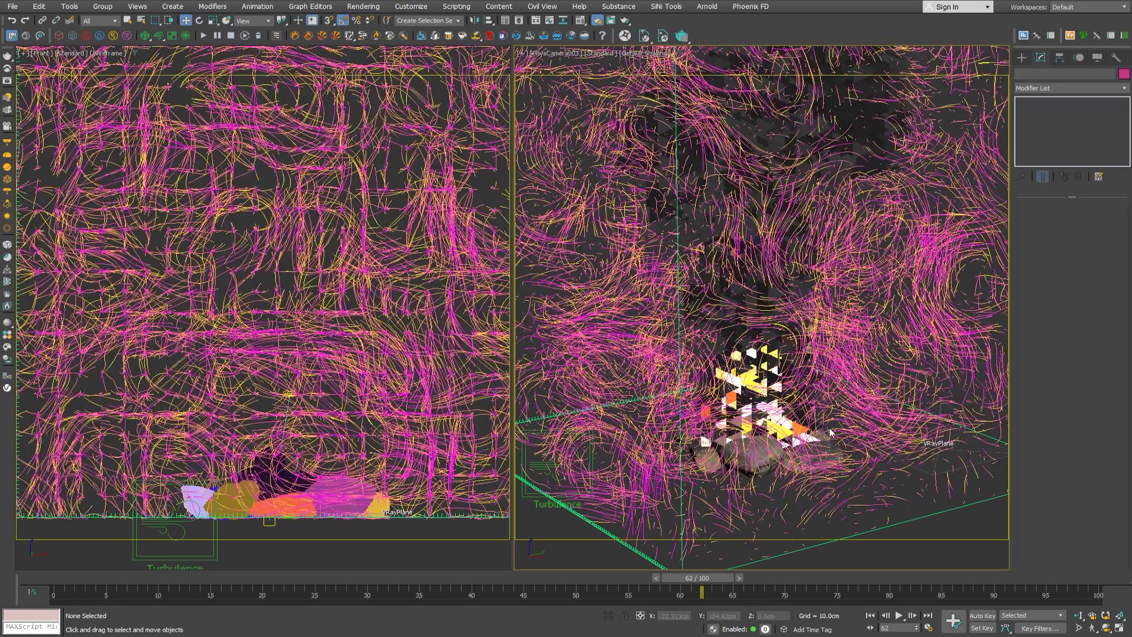
left_click(915, 517)
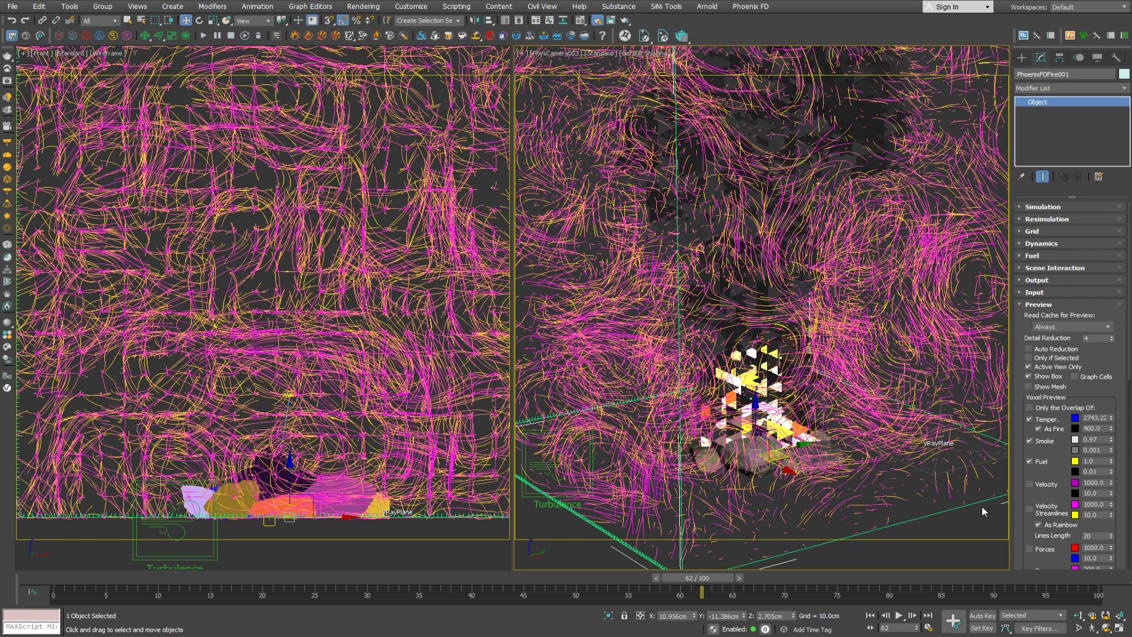
left_click_drag(1022, 495, 1038, 273)
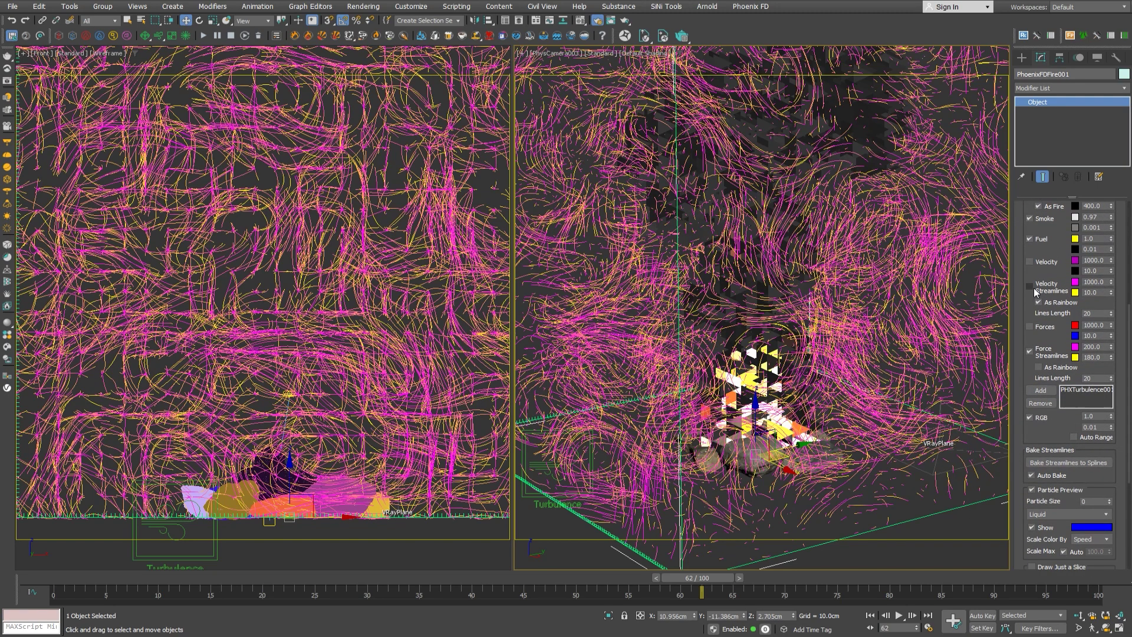
left_click(1038, 354)
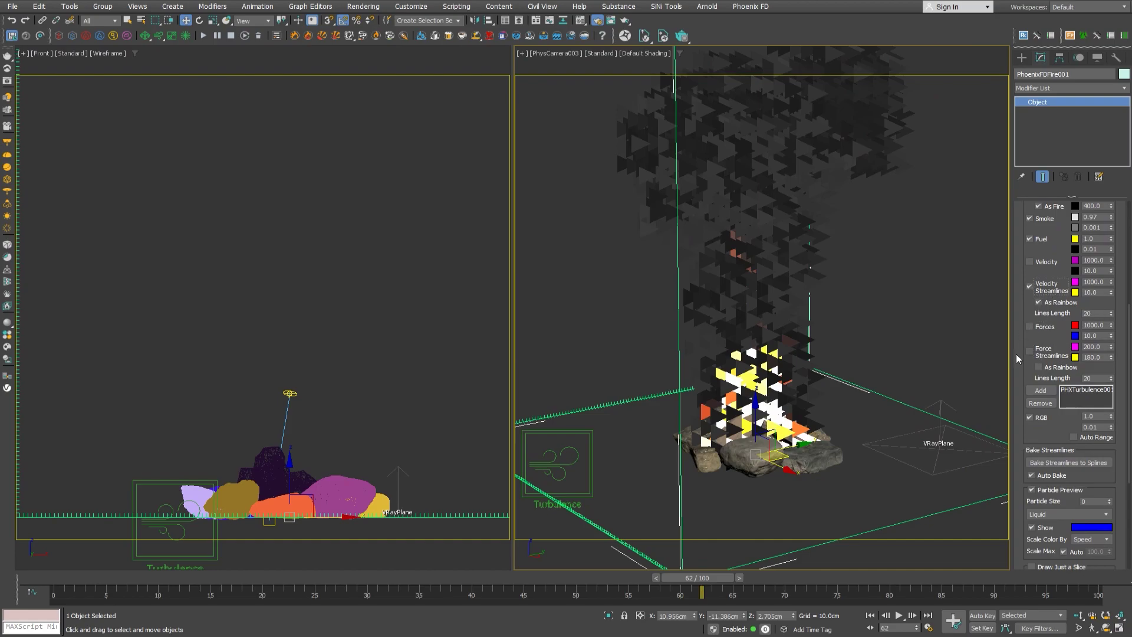
Go to frame 46 and uncheck As Rainbow under Velocity Streamlines
left_click_drag(715, 581, 551, 565)
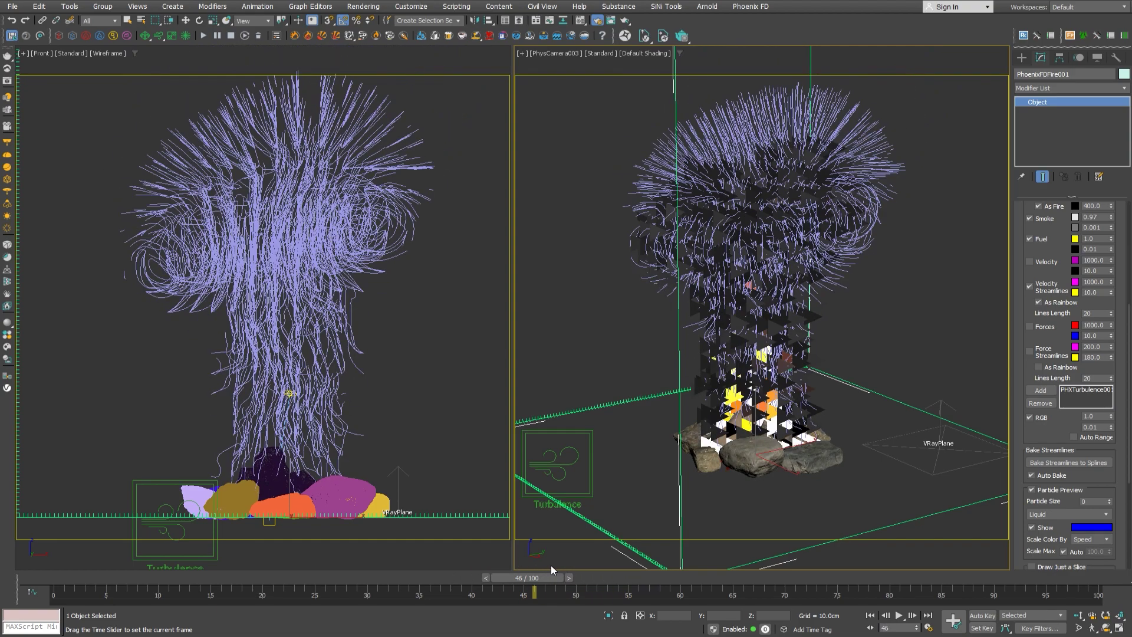
key("w")
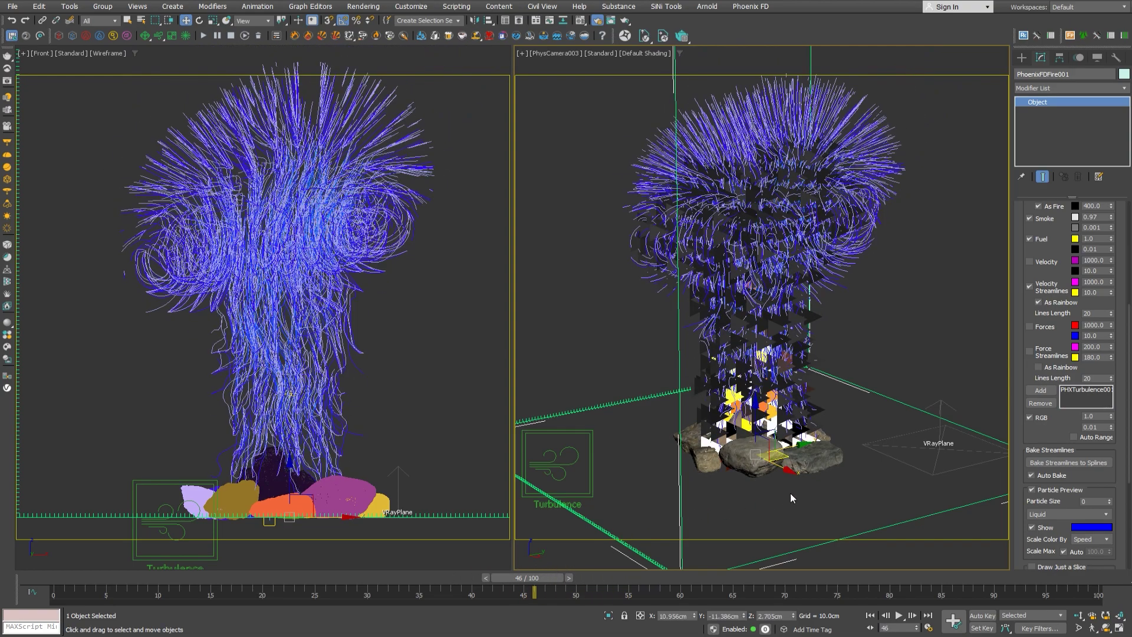
left_click(1061, 306)
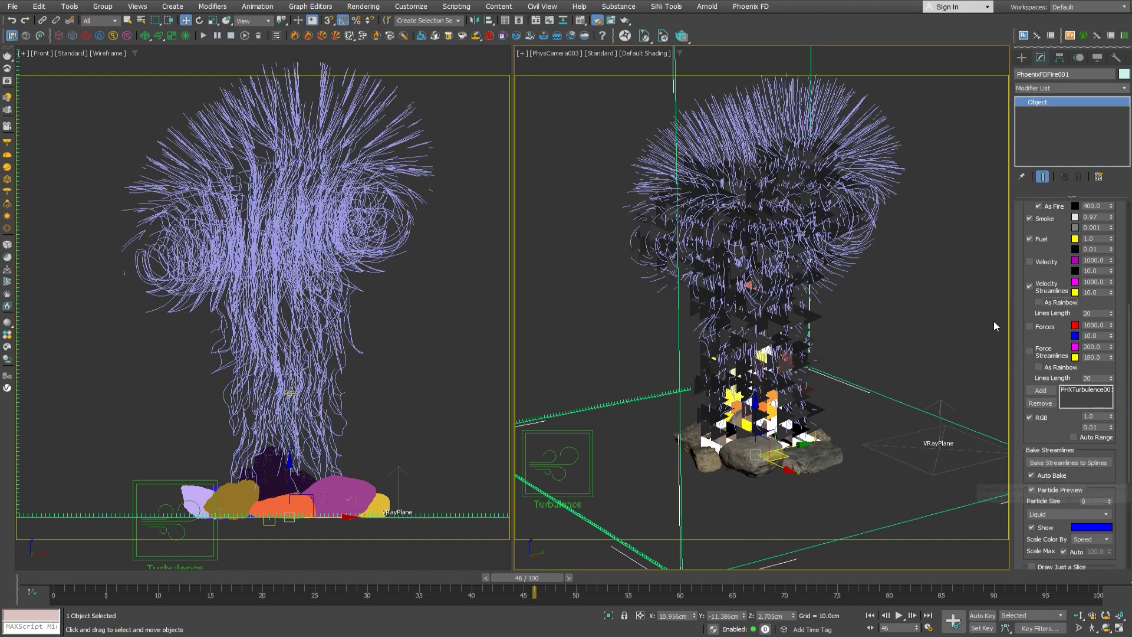
Turn on Enable In Renderer and Enable In Viewport for the baked streamlines spline
left_click(887, 161)
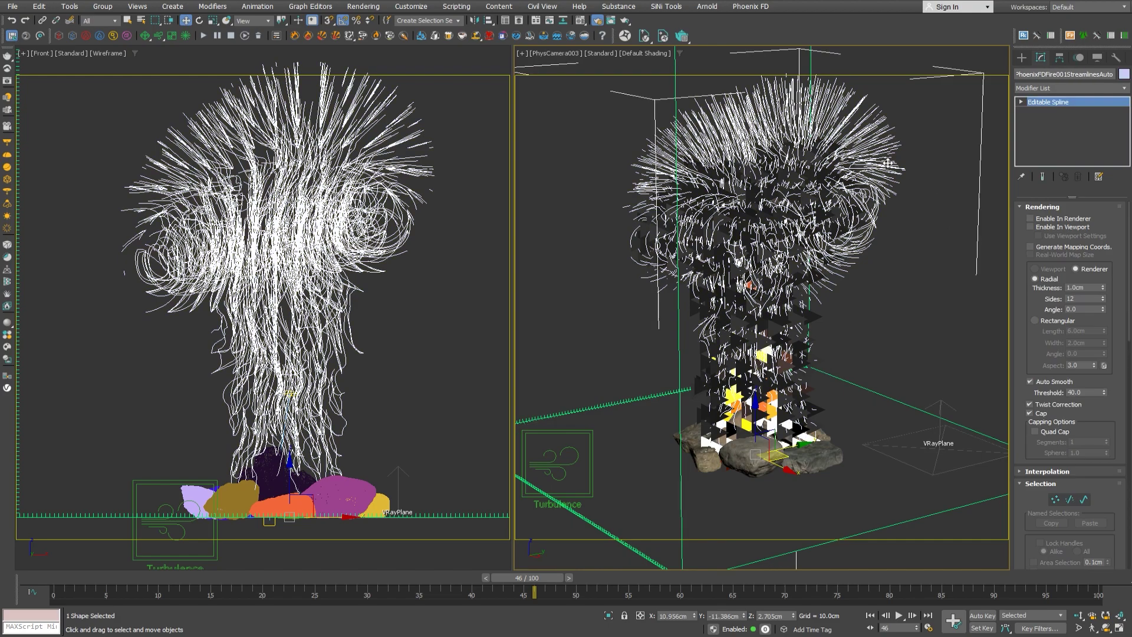
left_click(1039, 222)
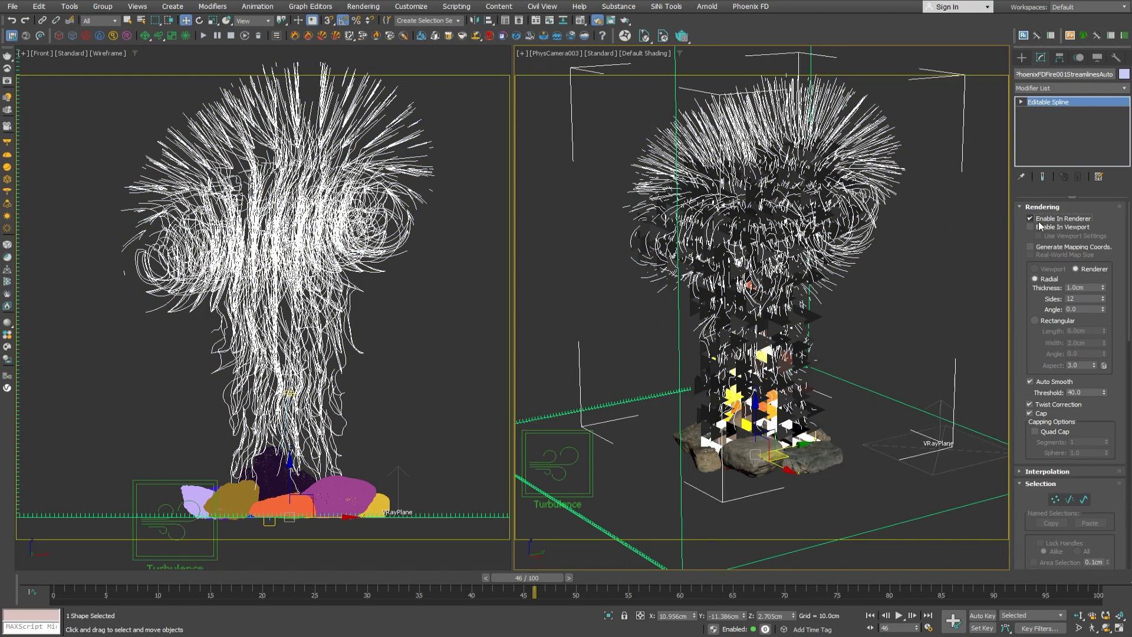
left_click(1030, 227)
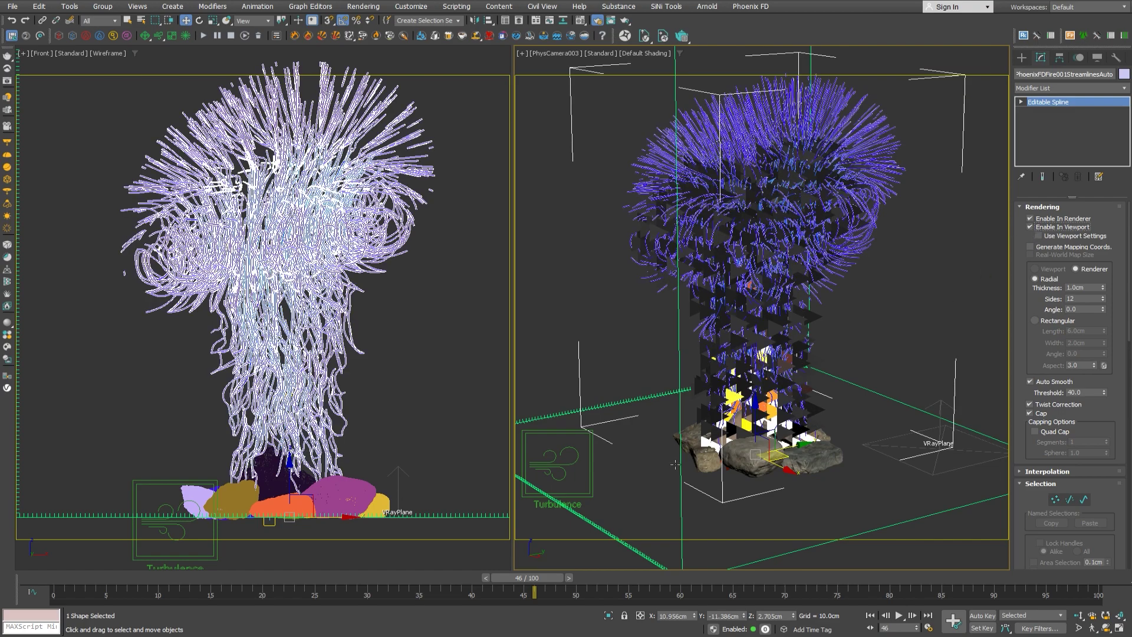
Set the time slider to frame 55 and isolate the streamlines spline
left_click_drag(528, 583, 642, 577)
key("w")
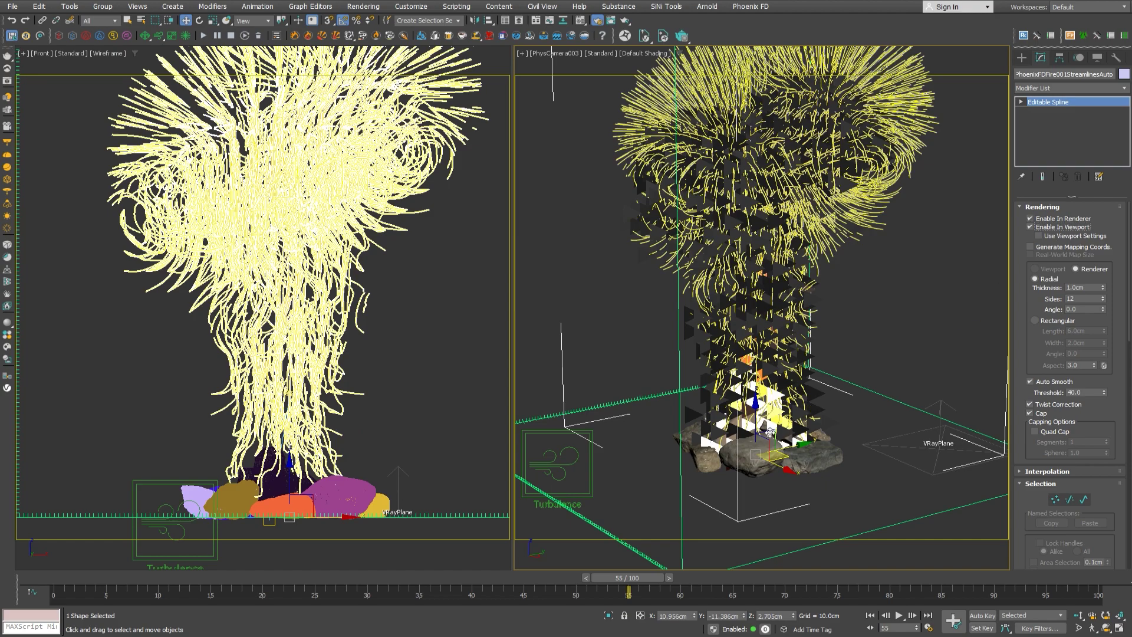
left_click(608, 616)
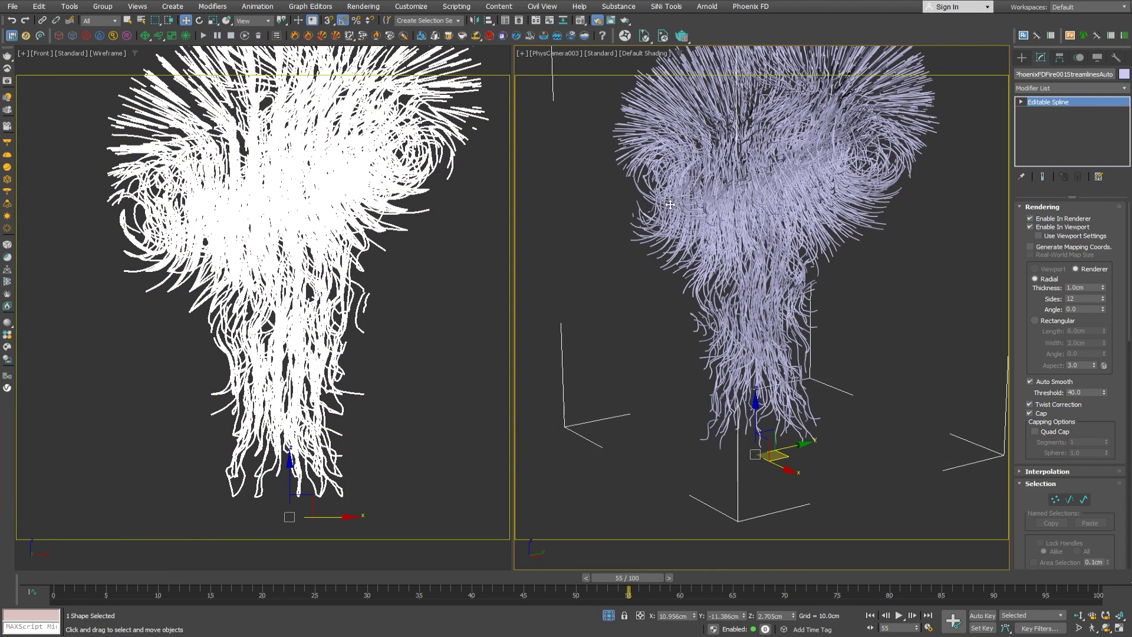
Open the Slate Material Editor and add a VRayMtl node from Materials > V-Ray to View1
left_click(582, 21)
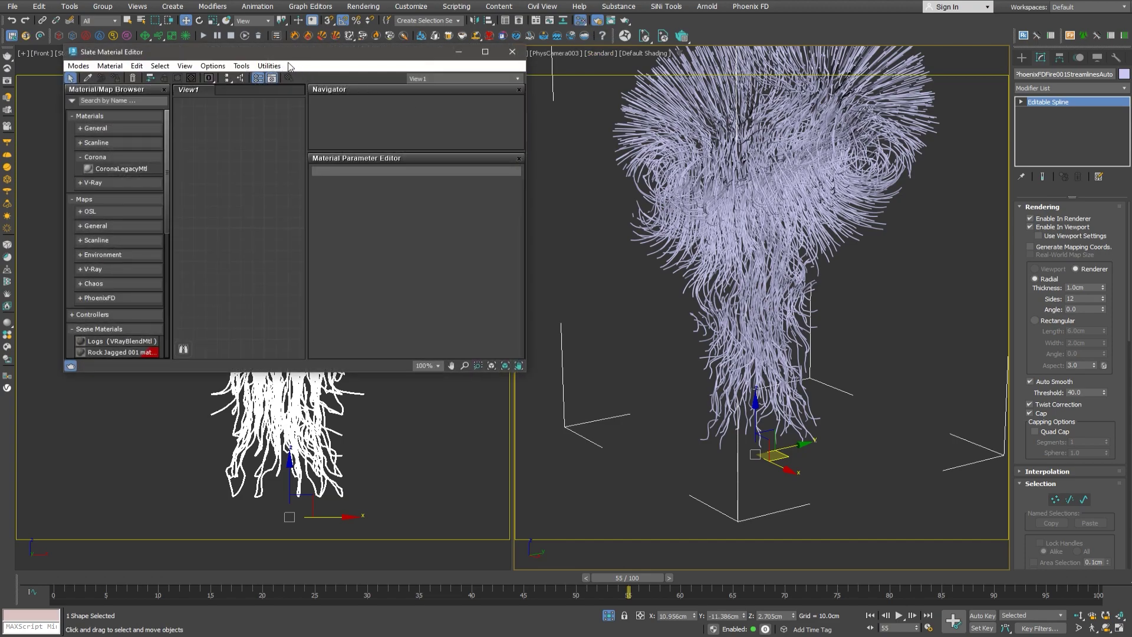
left_click_drag(224, 59, 230, 148)
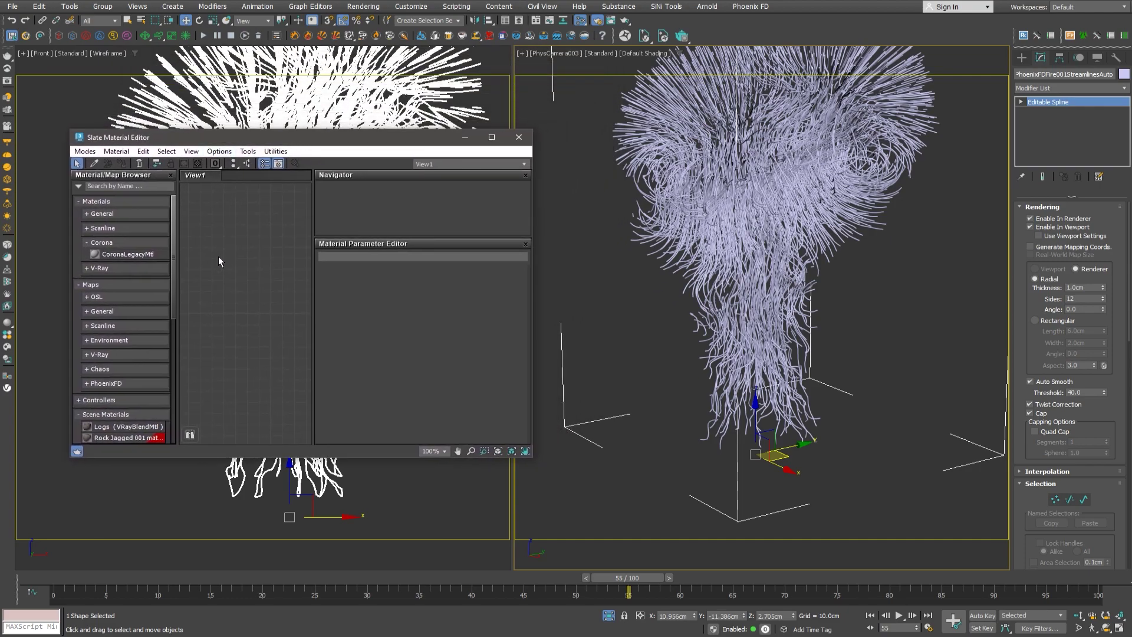
left_click(118, 269)
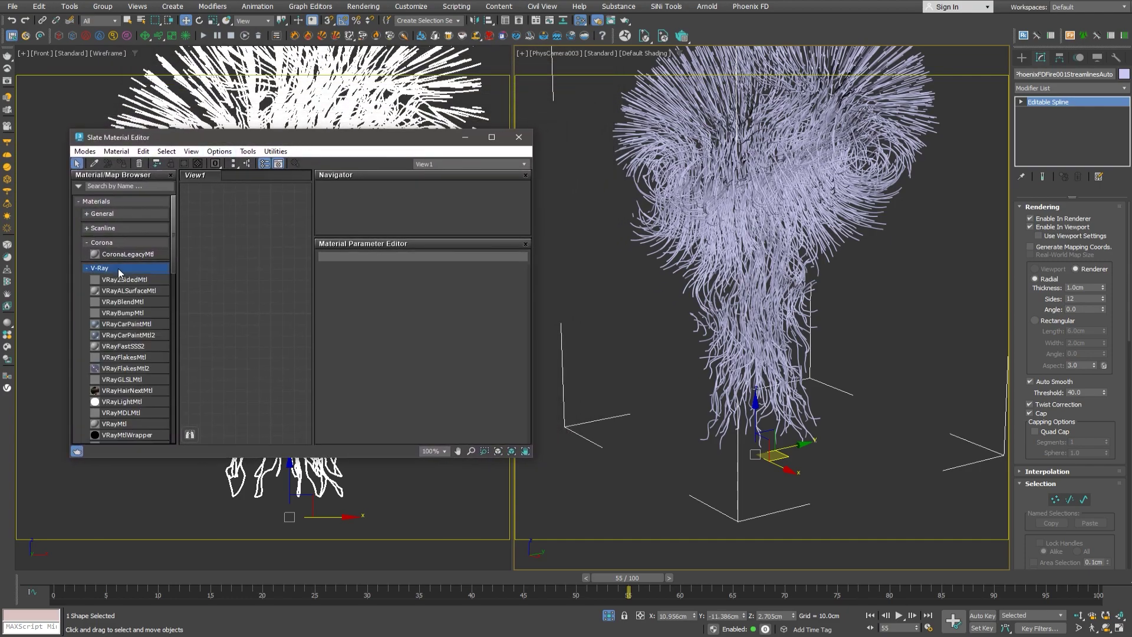
left_click_drag(108, 425, 209, 307)
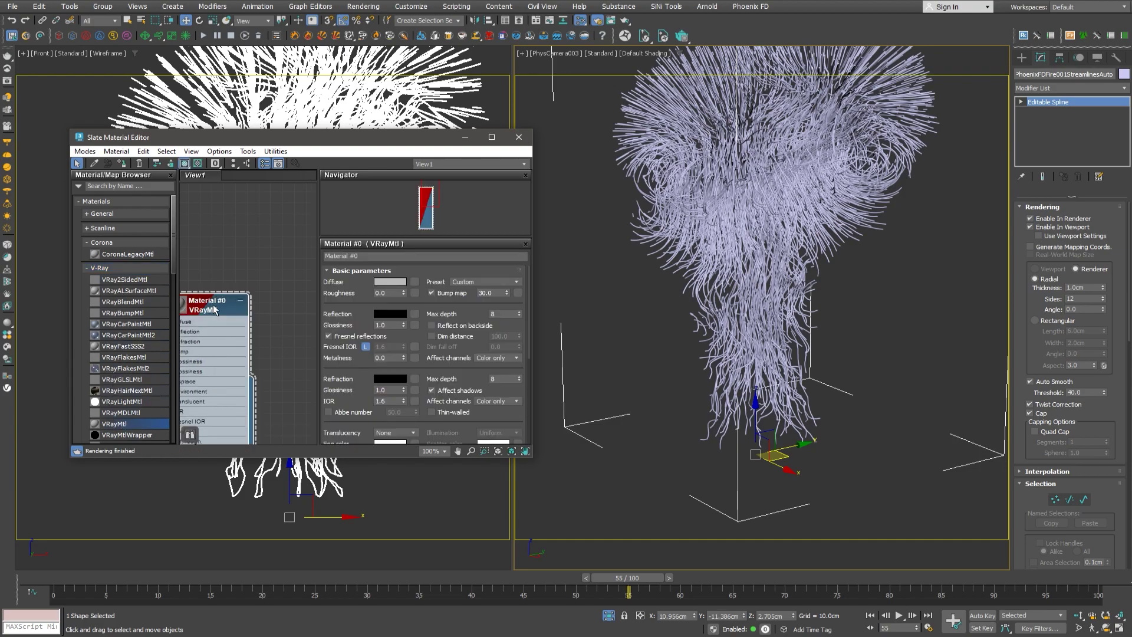
left_click_drag(357, 399, 360, 291)
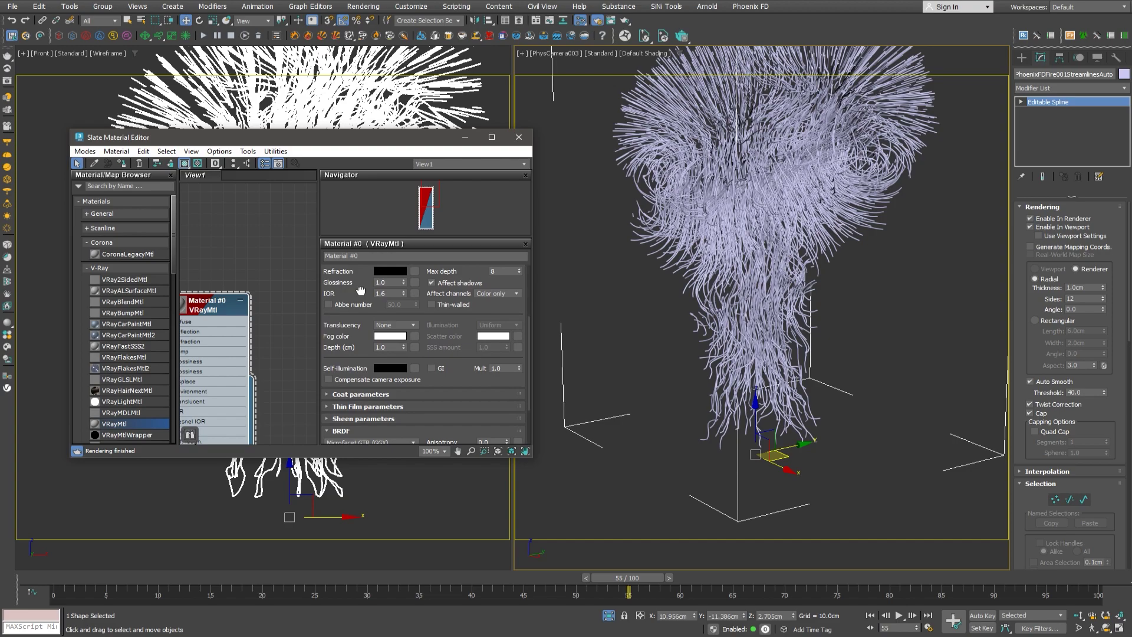
Assign VRayHairInfoTex as the VRayMtl's self-illumination map and open its parameters
left_click(415, 369)
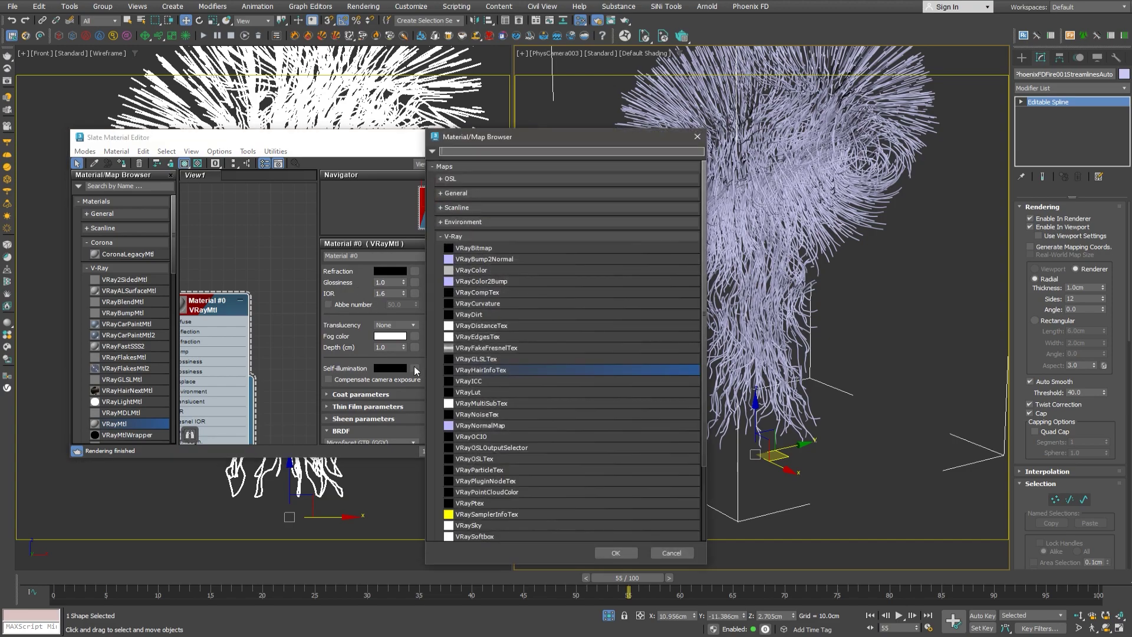
double_click(462, 370)
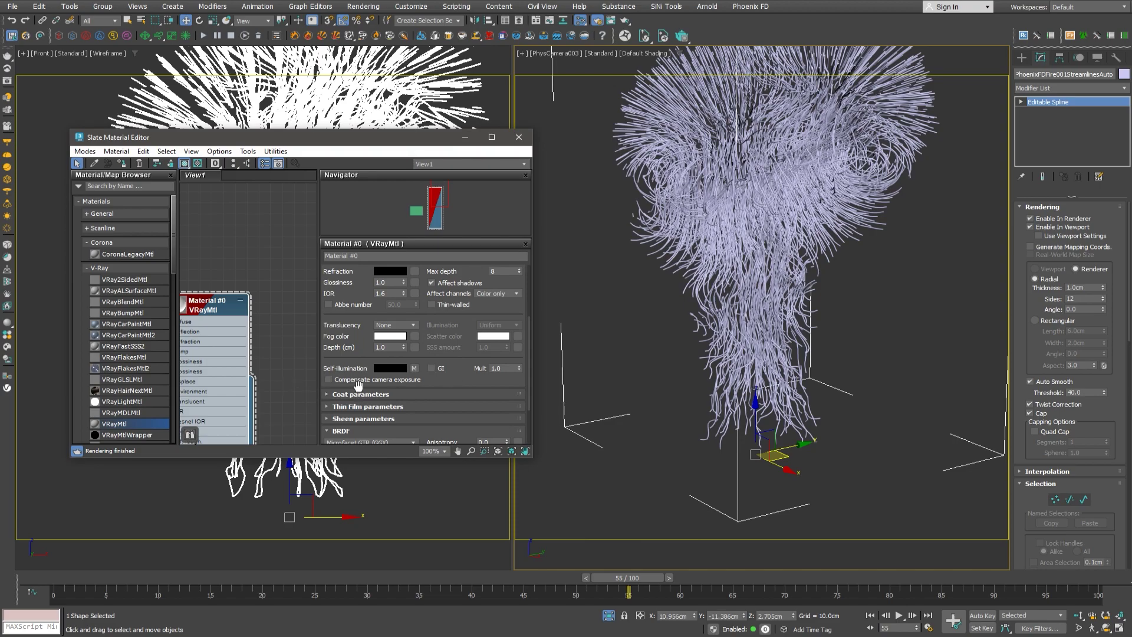
left_click(413, 367)
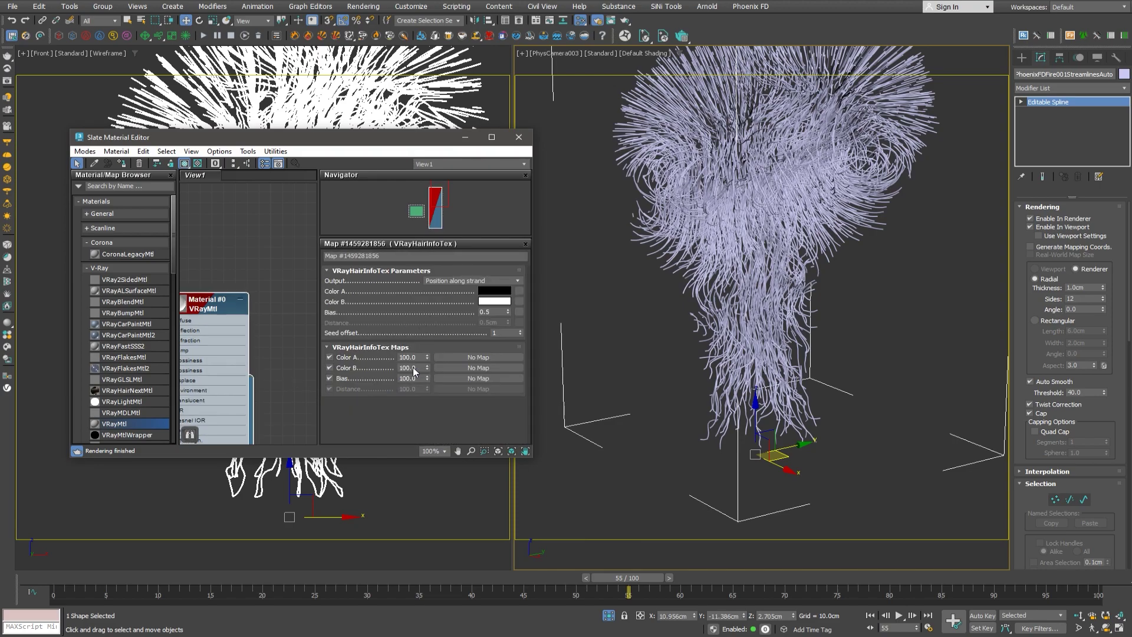
Set the hair info map's Color A to red and Color B to yellow, then return to Material #0
left_click(493, 296)
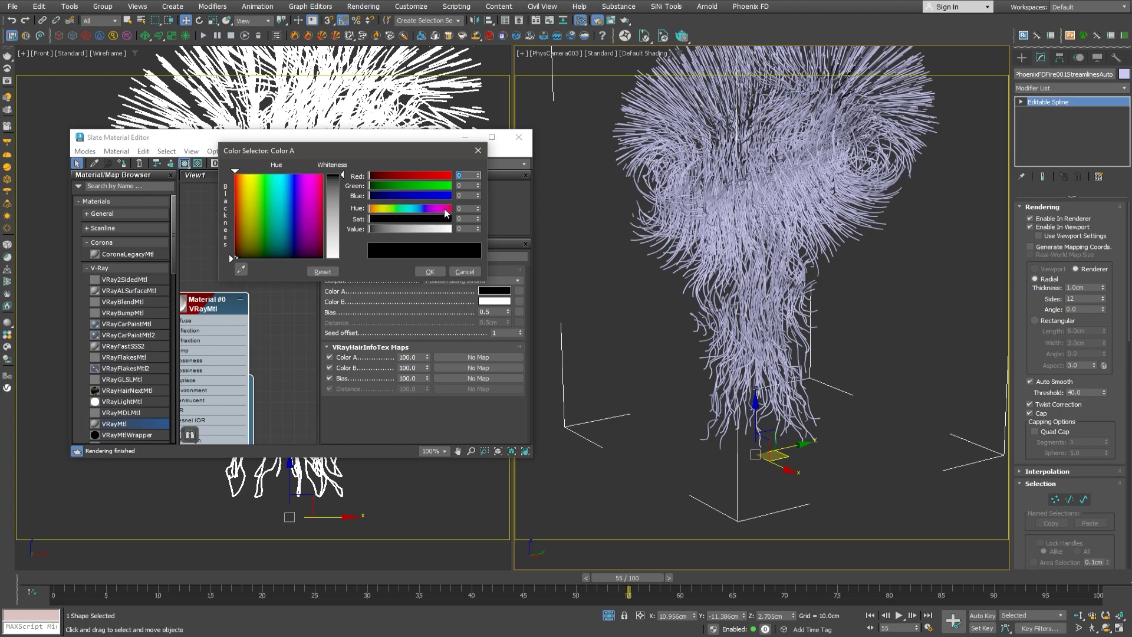
left_click(449, 176)
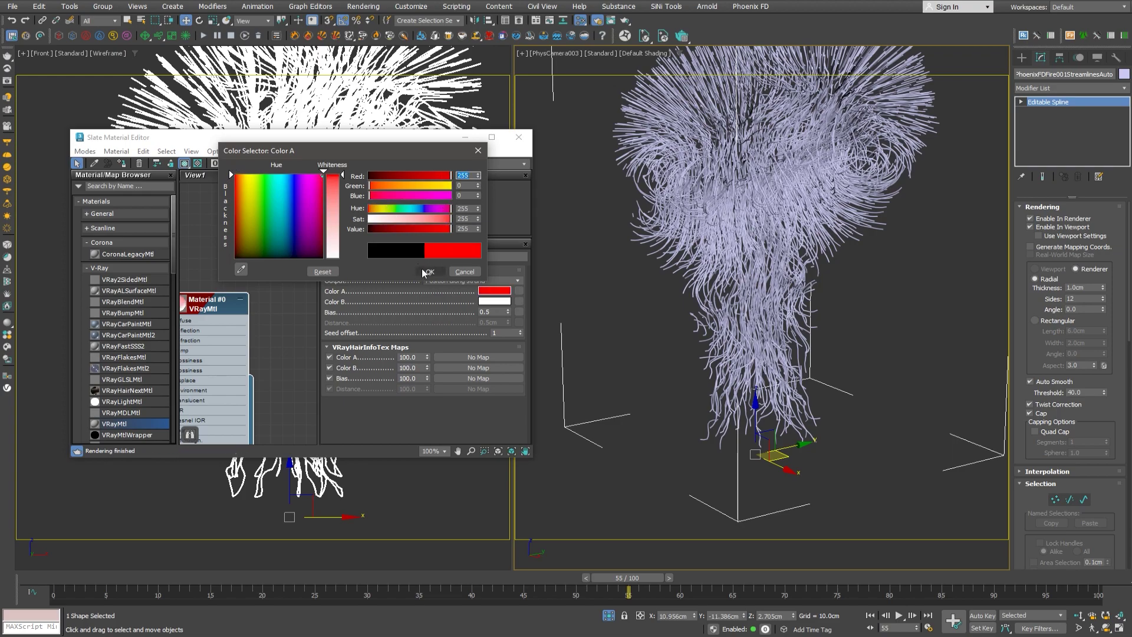
left_click(430, 271)
left_click(500, 302)
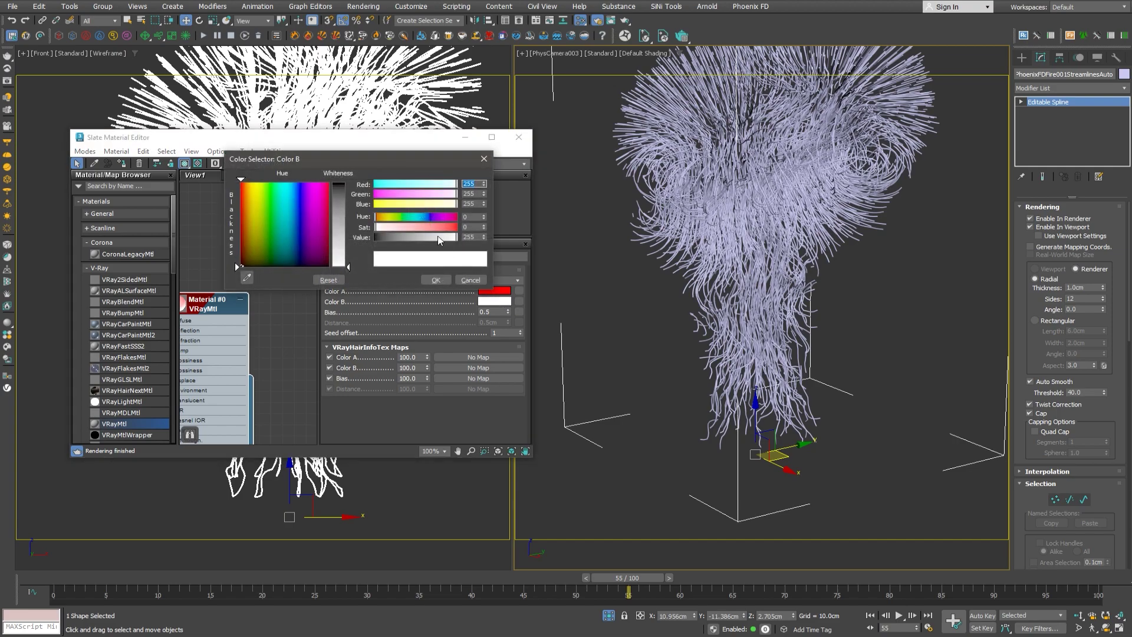
left_click_drag(416, 203, 261, 208)
left_click(436, 280)
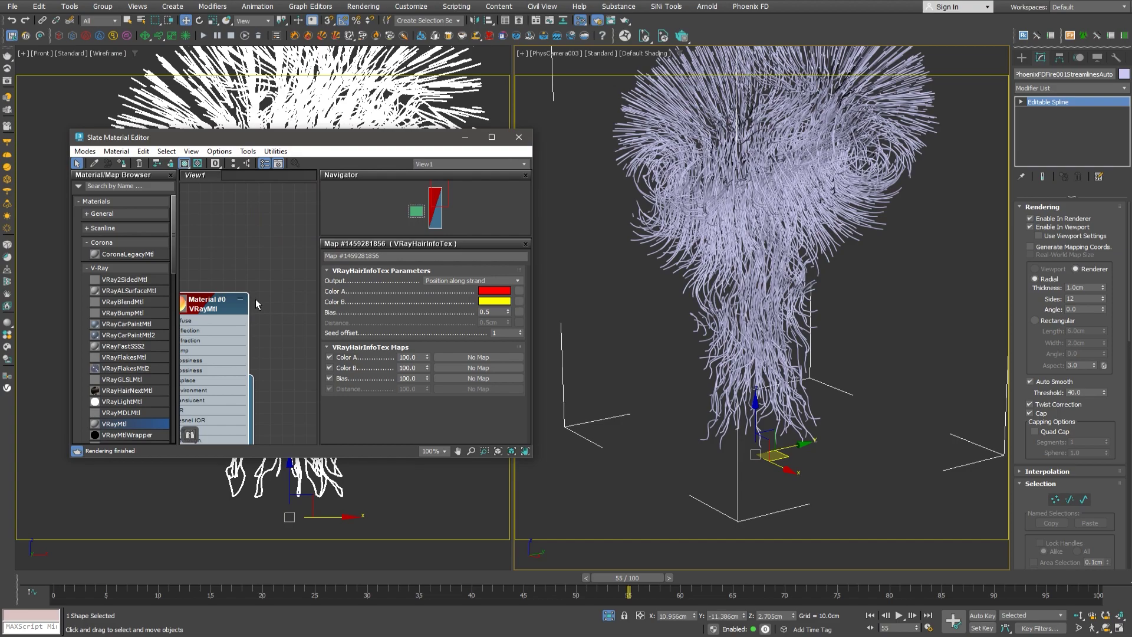
double_click(212, 307)
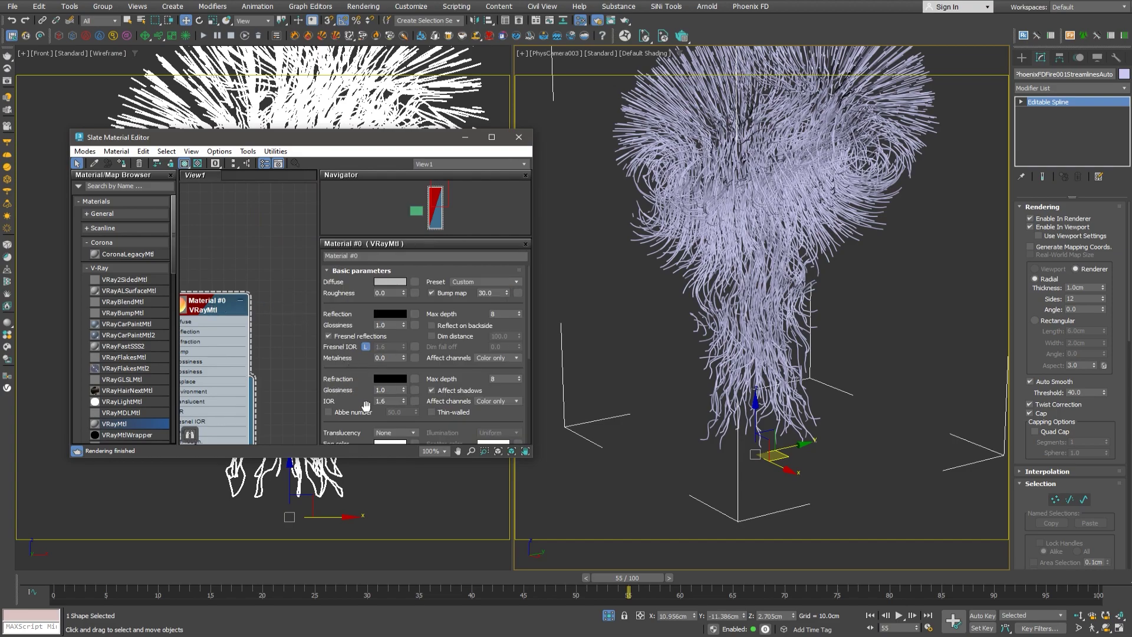
Assign Material #0 to the streamlines spline and render frame 55 in V-Ray
left_click_drag(363, 389, 369, 286)
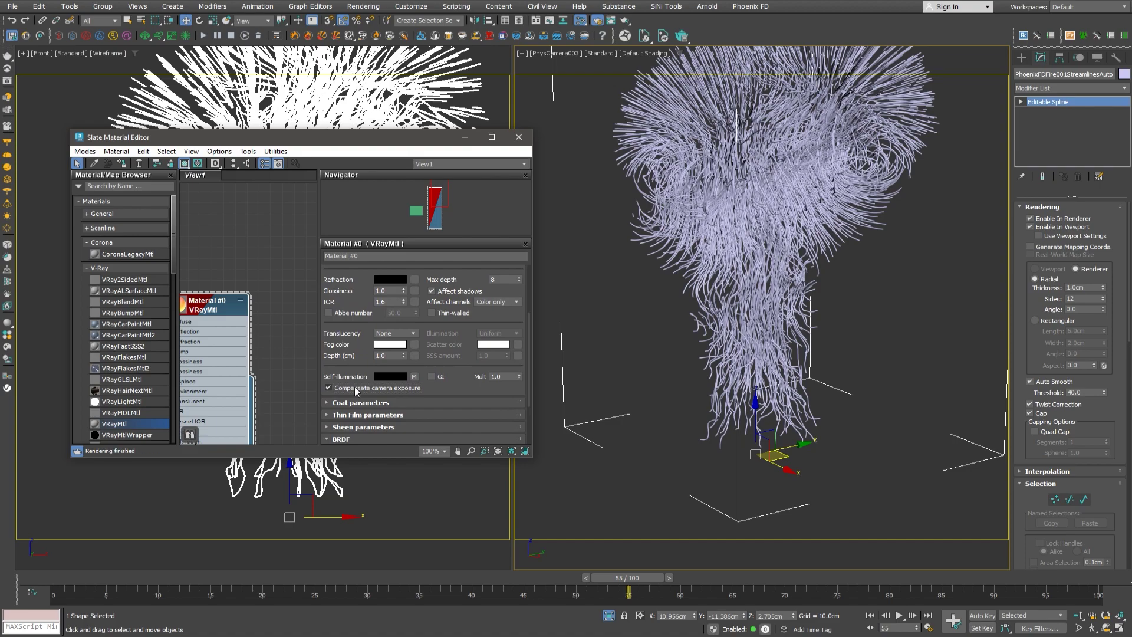
left_click_drag(219, 303, 255, 227)
left_click(117, 165)
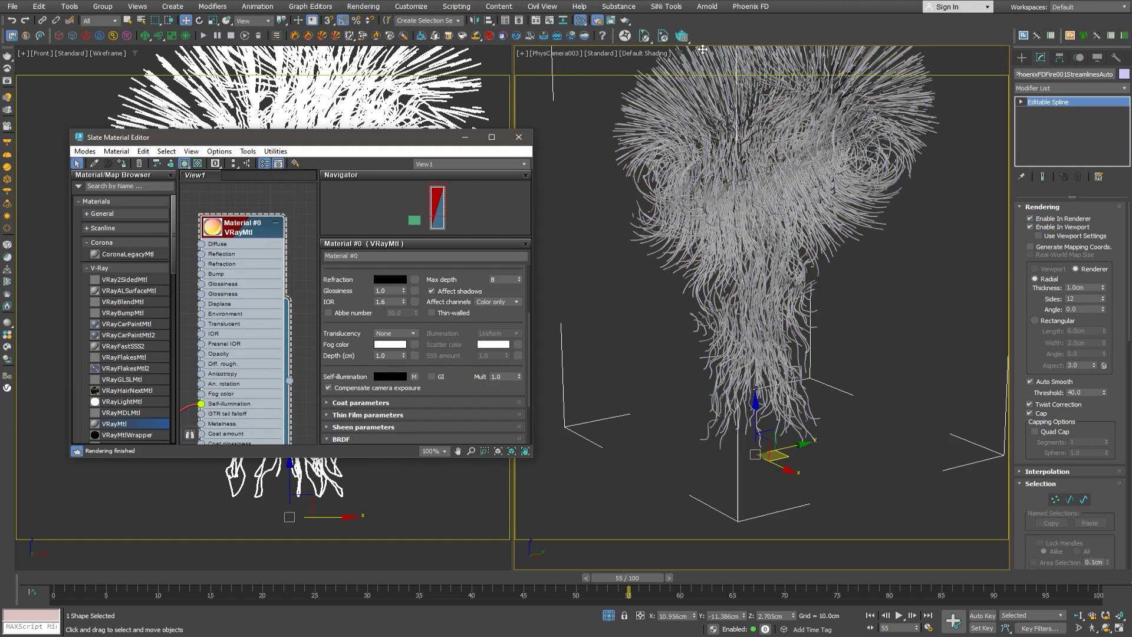
left_click(628, 21)
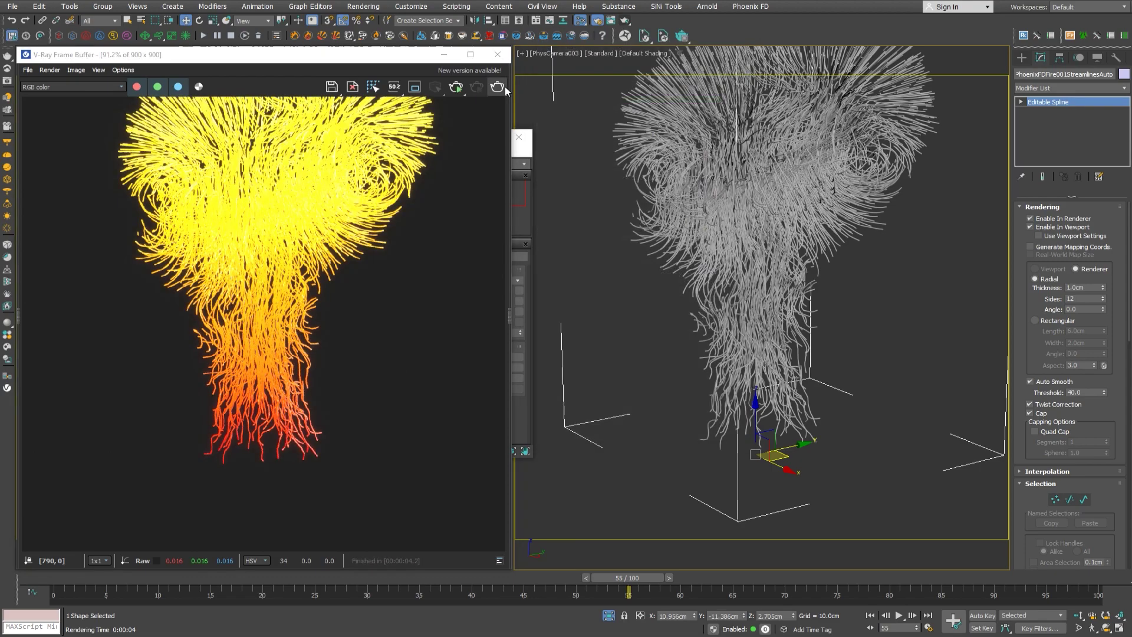
Move to frame 36, exit isolation and render the full campfire scene from the V-Ray Frame Buffer
left_click_drag(628, 577, 450, 591)
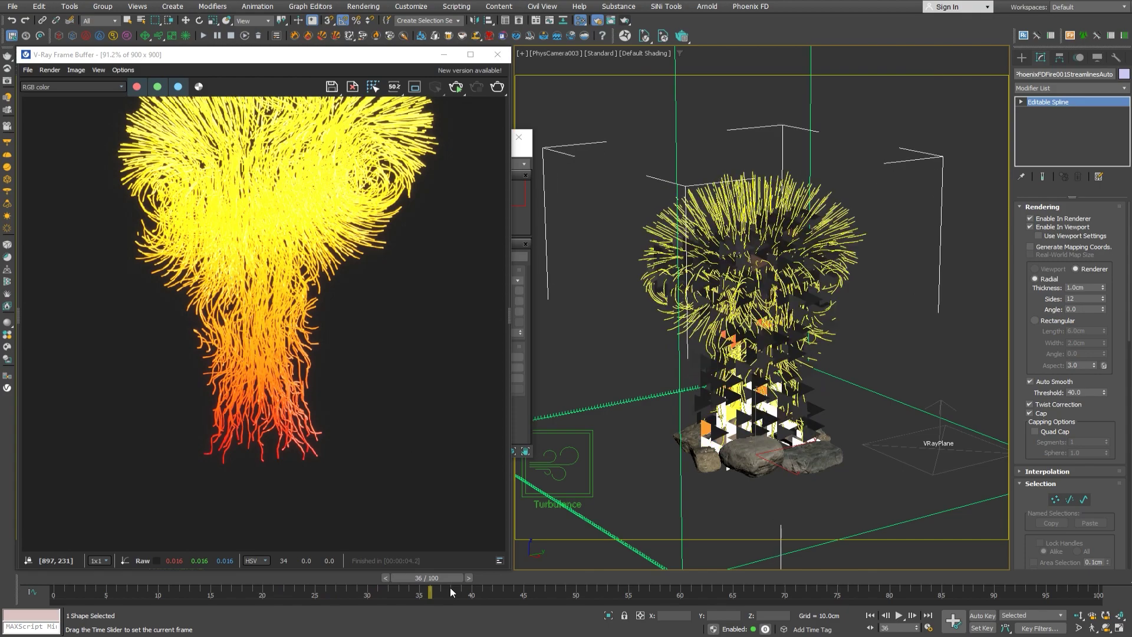
key("w")
left_click(500, 87)
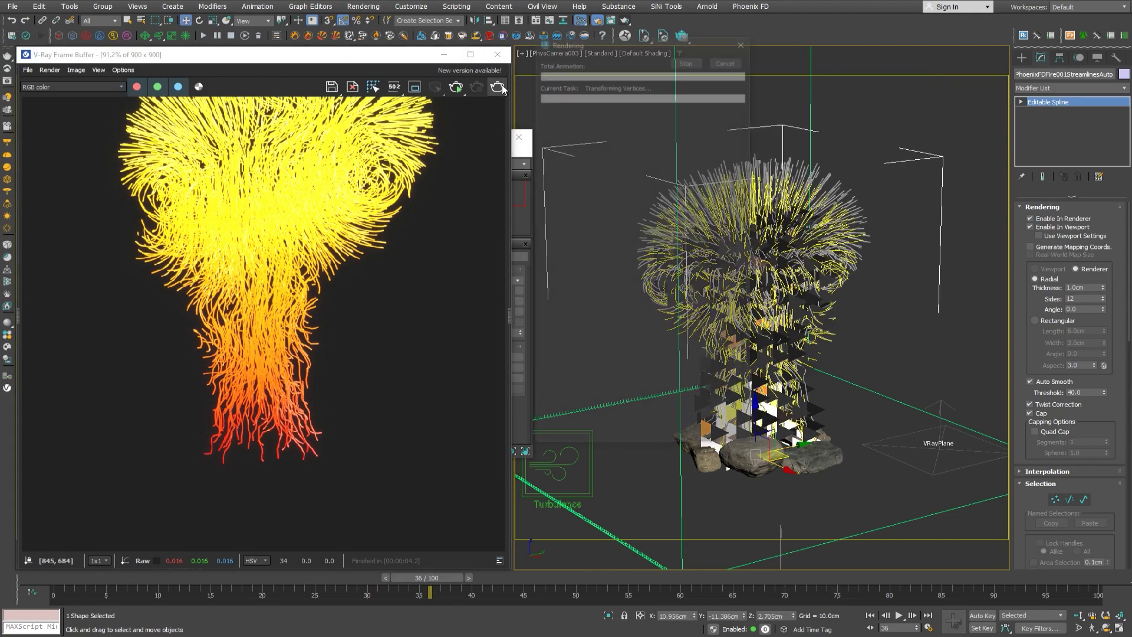